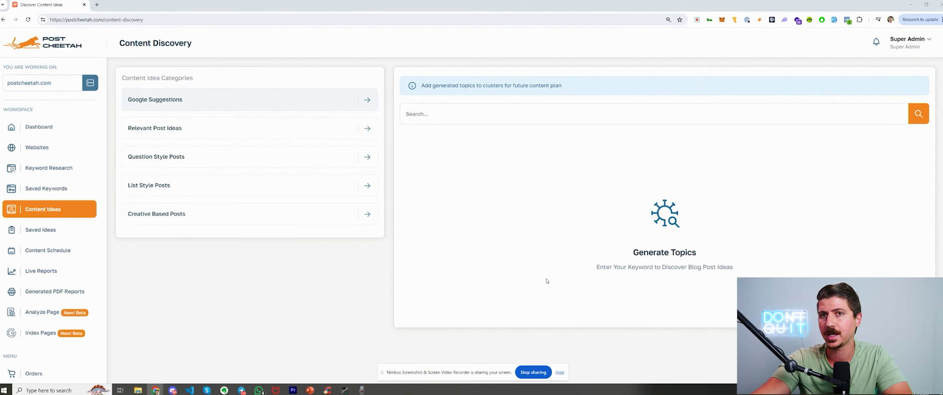
- Open the dashboard with postcheetah.com as the working site and go to the list of managed websites
click(76, 131)
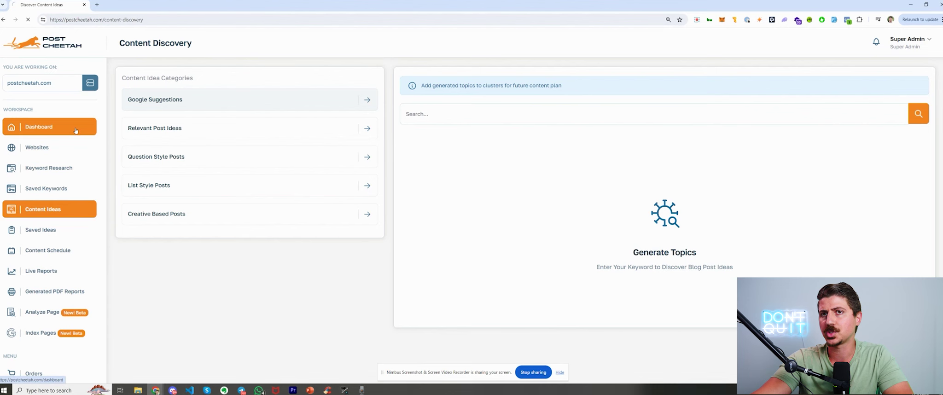
click(90, 82)
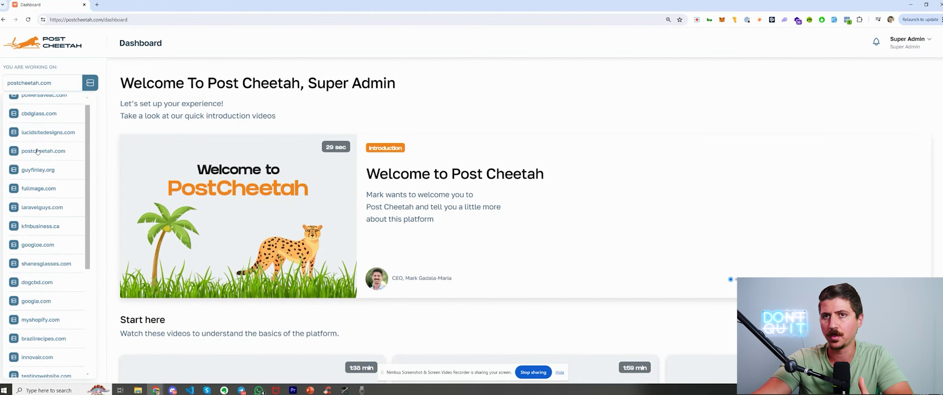
click(37, 151)
click(63, 149)
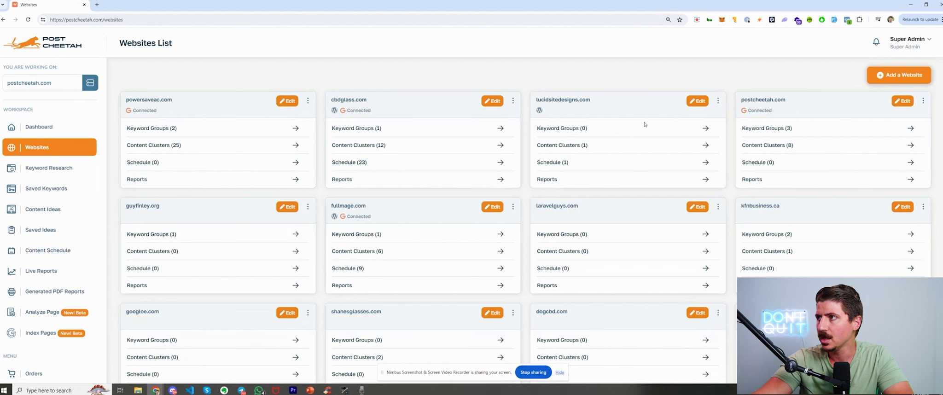
- Look through the managed websites and view the form for adding a website, leaving it without entering anything
scroll(256, 229, down, 5)
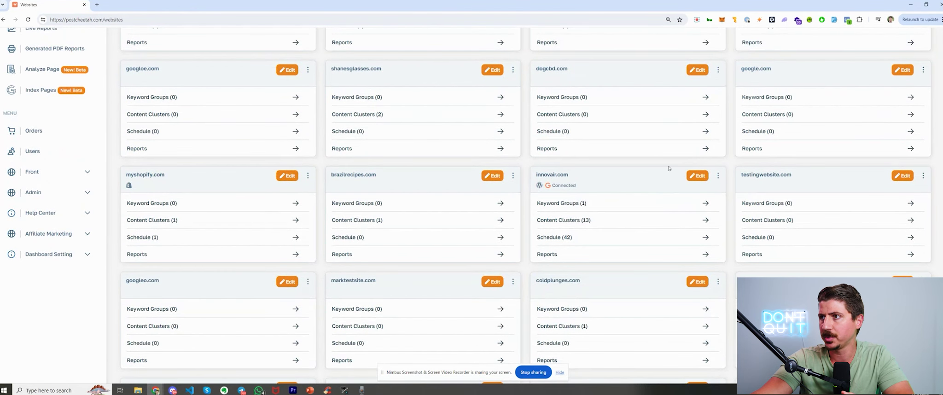
scroll(579, 181, down, 2)
scroll(626, 278, up, 3)
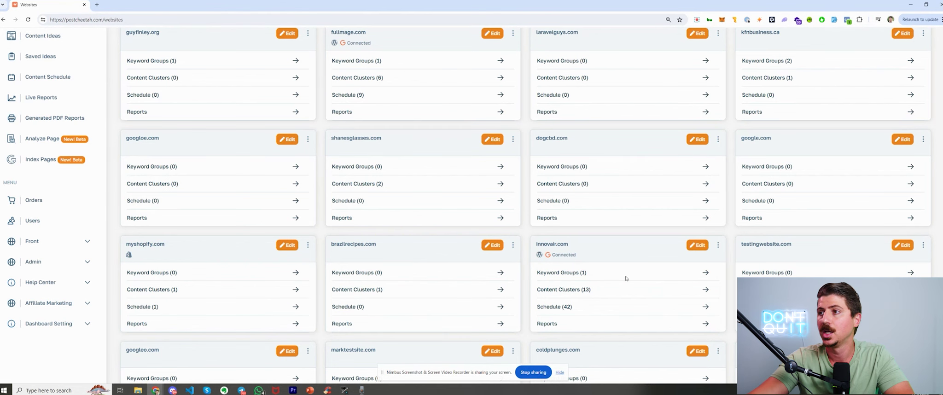
scroll(634, 205, up, 4)
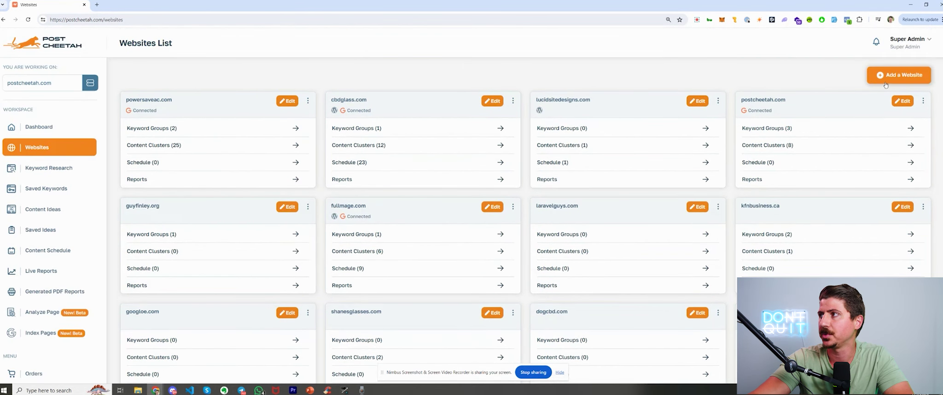
click(885, 82)
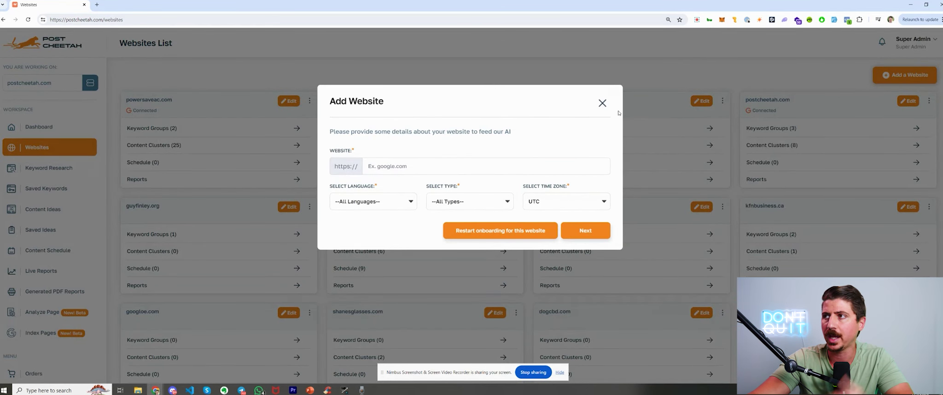
click(603, 107)
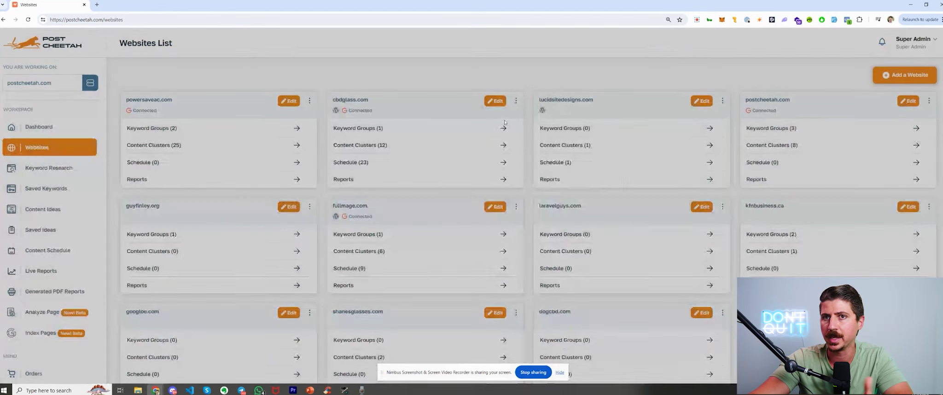
- Switch the site being worked on to innovair.com
click(91, 87)
scroll(51, 232, down, 5)
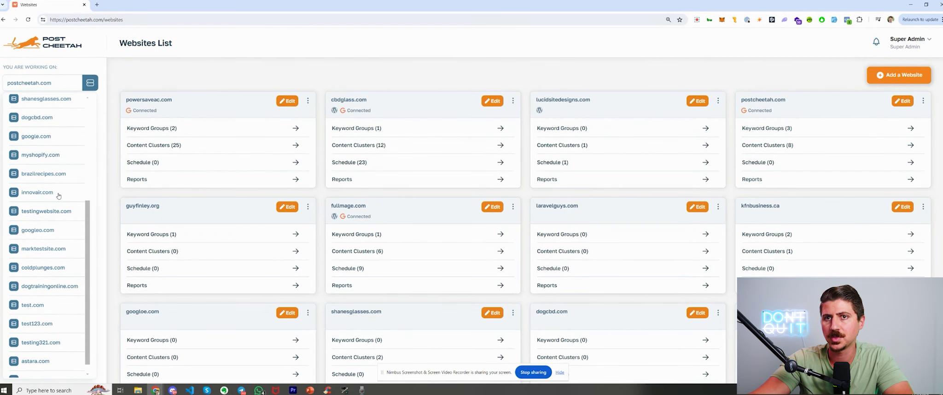
click(60, 192)
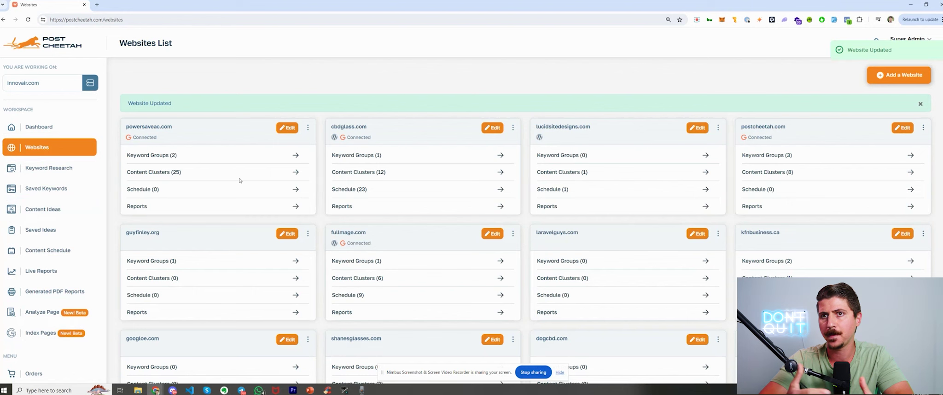
- Open the live report for innovair.com and review its search performance and trends over the last 6 months
scroll(50, 175, down, 2)
click(43, 202)
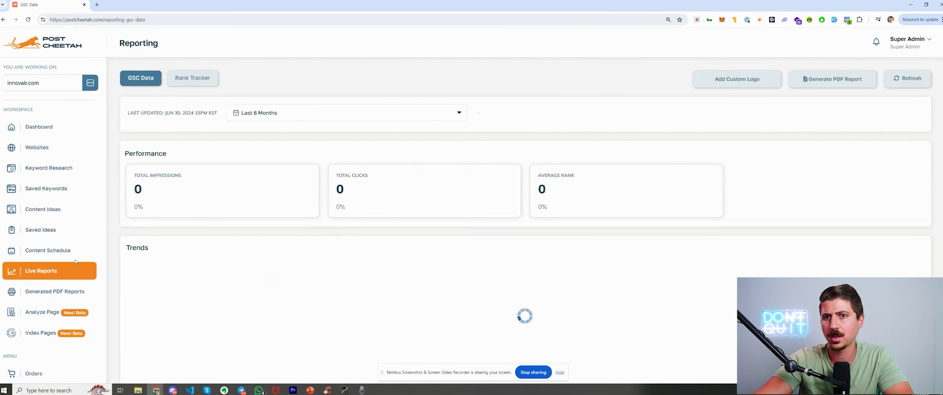
scroll(410, 264, down, 2)
scroll(410, 263, up, 1)
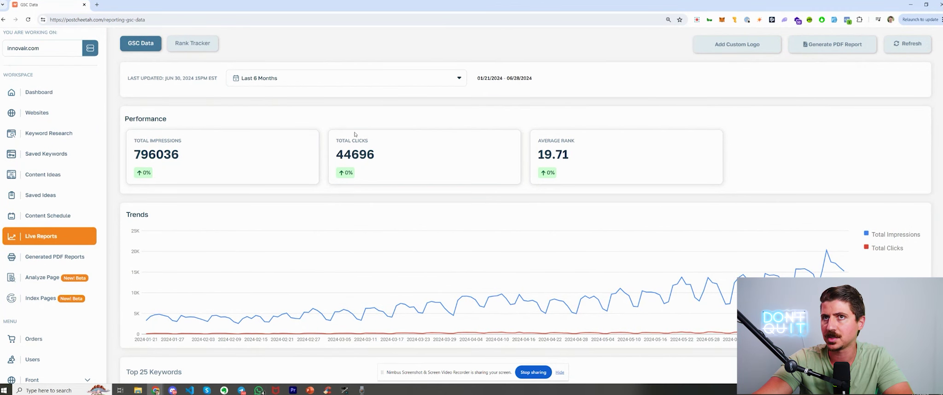
- Open ahrefs.com in a new browser tab and go to its dashboard
click(97, 4)
text(ahr)
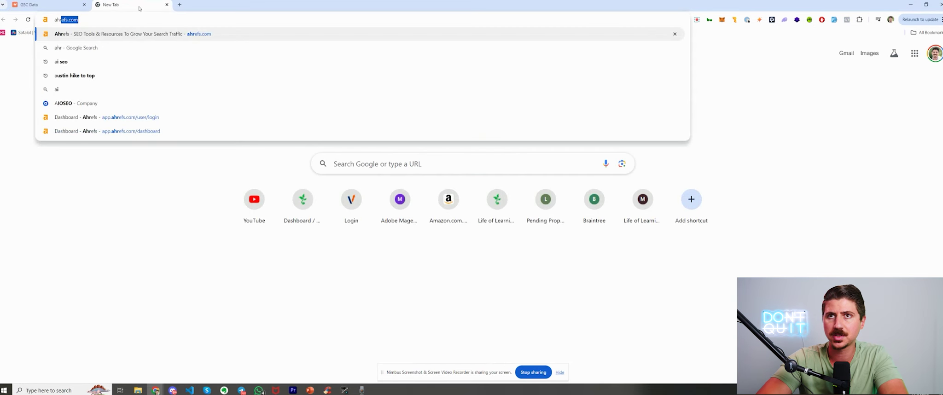
text(efs)
key(Return)
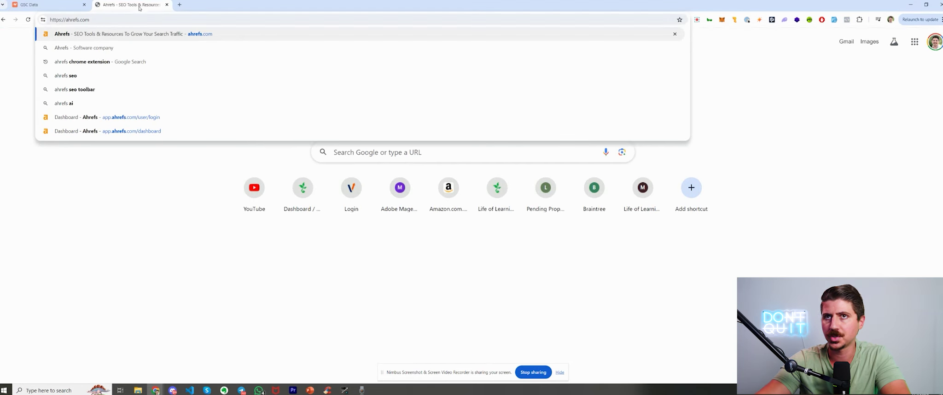
click(861, 52)
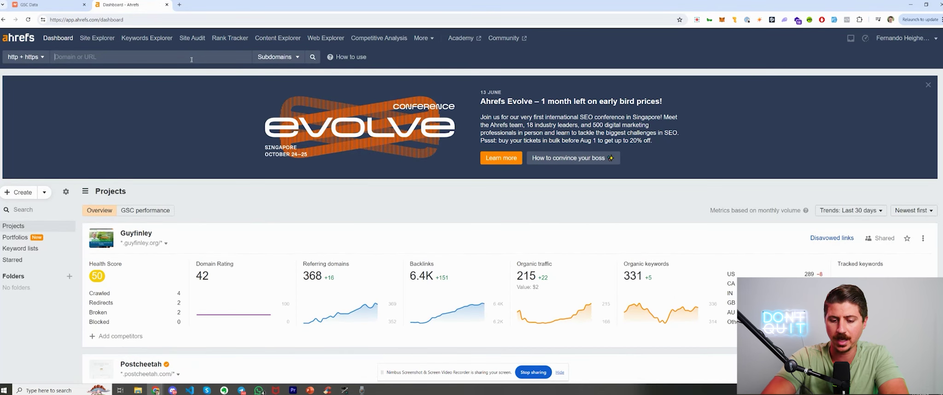
- Look up innovair.com in the Ahrefs Site Explorer and review its backlink metrics and organic traffic chart
click(191, 59)
text(innovair.com)
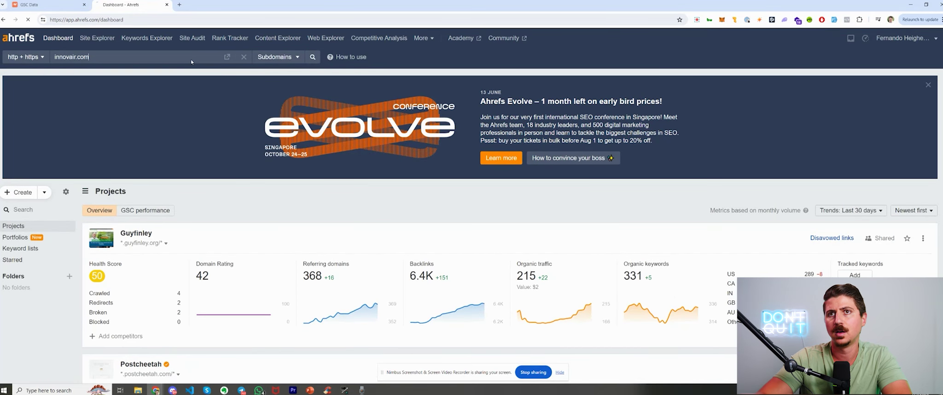
key(Return)
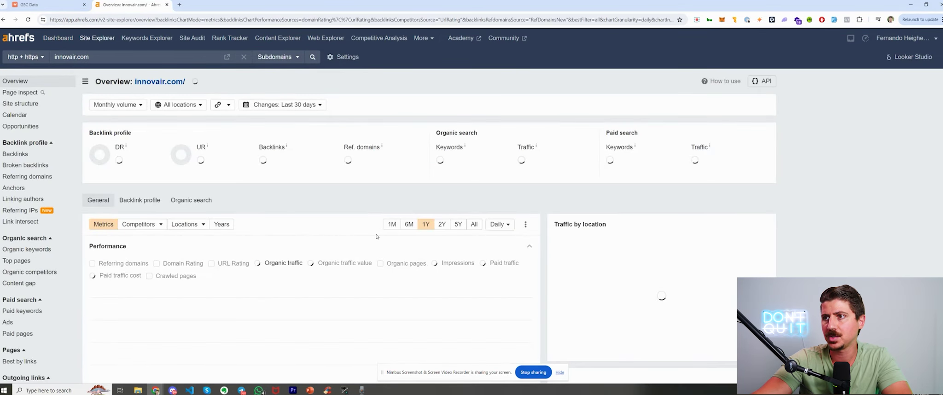
scroll(388, 252, down, 2)
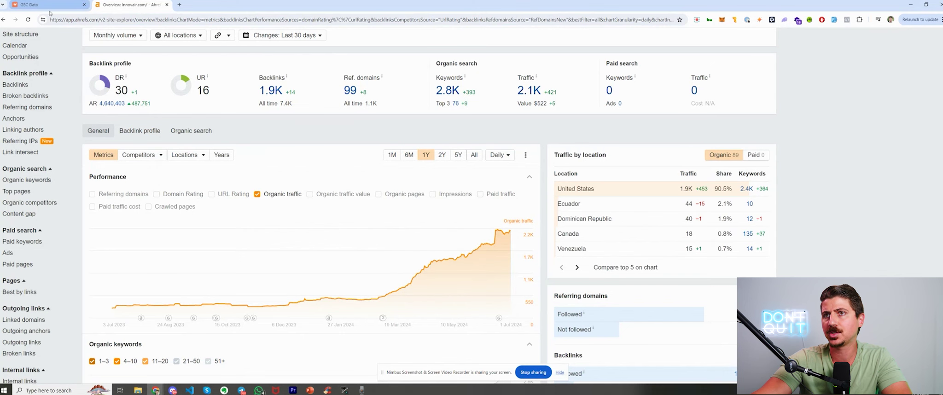
scroll(407, 267, up, 2)
scroll(407, 267, down, 2)
scroll(406, 267, up, 2)
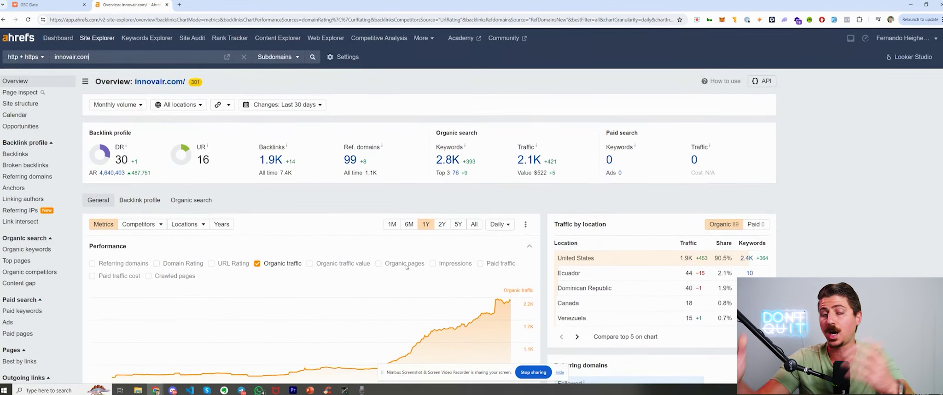
mouse_move(406, 268)
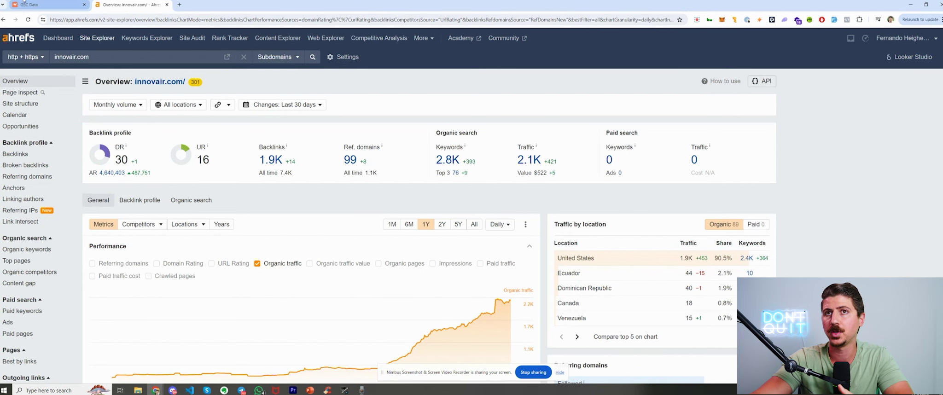
- Return to PostCheetah's keyword research and search all countries for relevant keywords on "refrigerant changes"
click(46, 4)
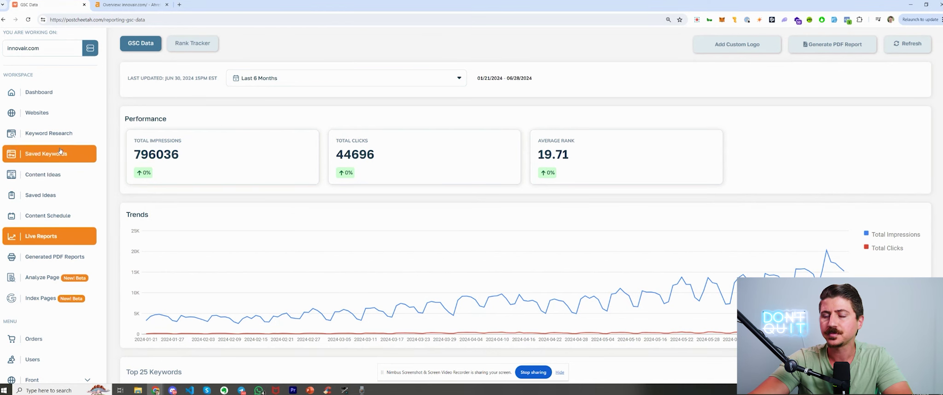
click(58, 132)
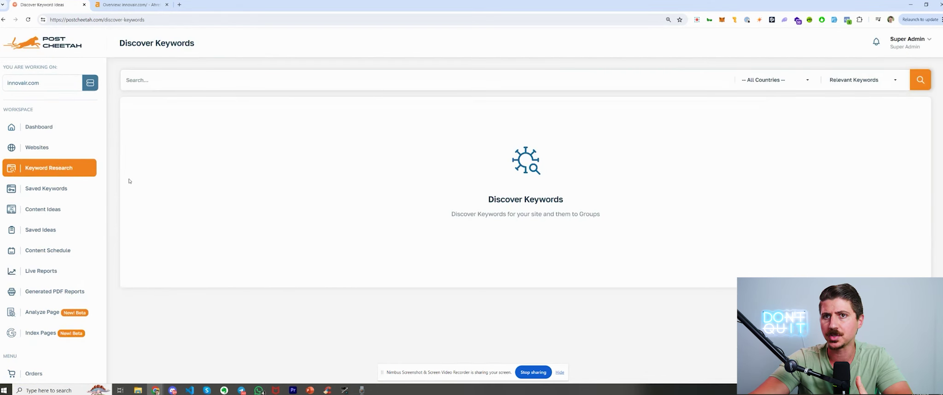
click(172, 86)
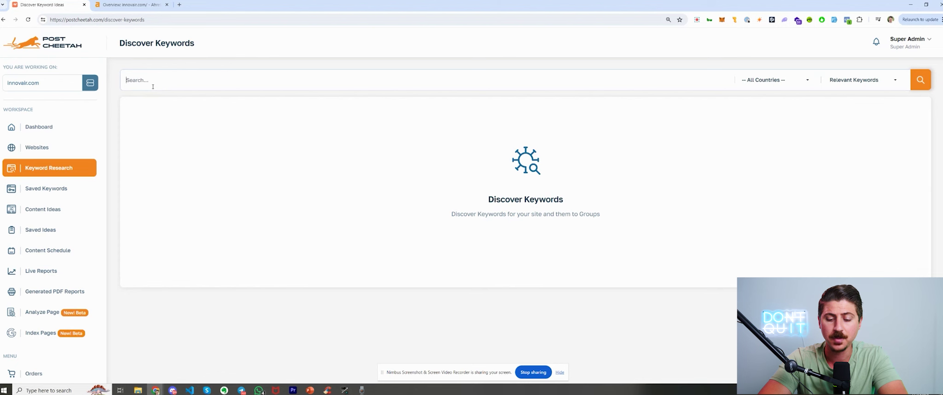
text(refrigera)
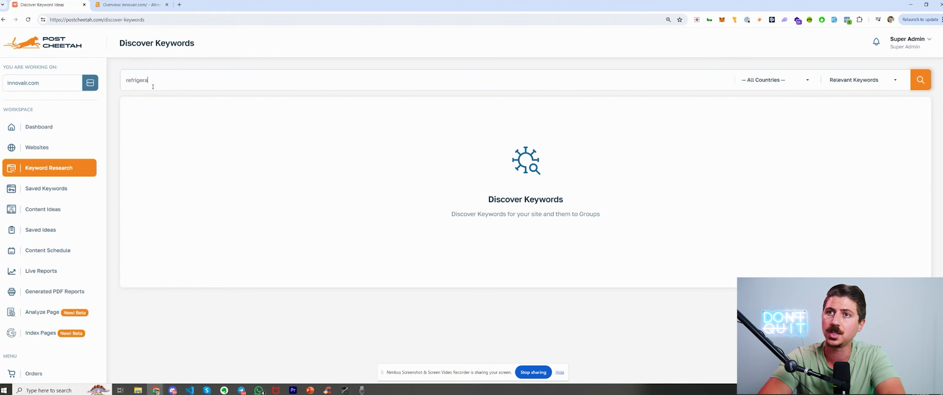
text(nt changes)
key(Return)
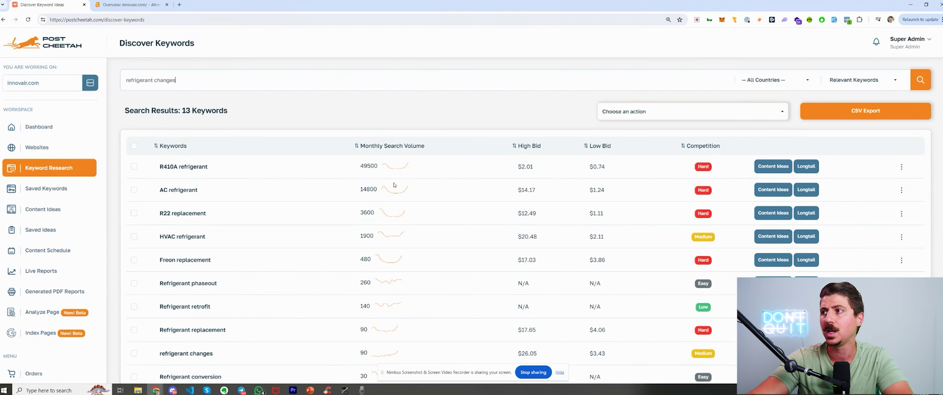
- Review the keyword results by monthly search volume, bids and competition, focusing on R410A refrigerant
scroll(690, 207, down, 2)
scroll(703, 222, down, 2)
scroll(691, 228, up, 4)
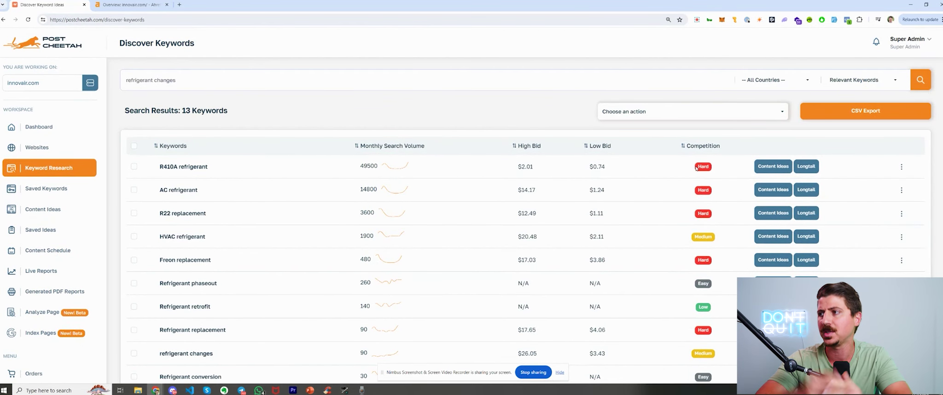
scroll(610, 131, down, 1)
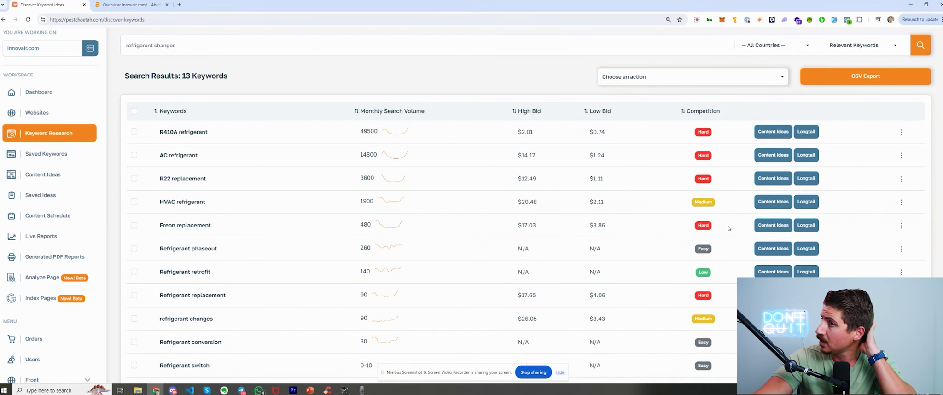
scroll(267, 186, down, 2)
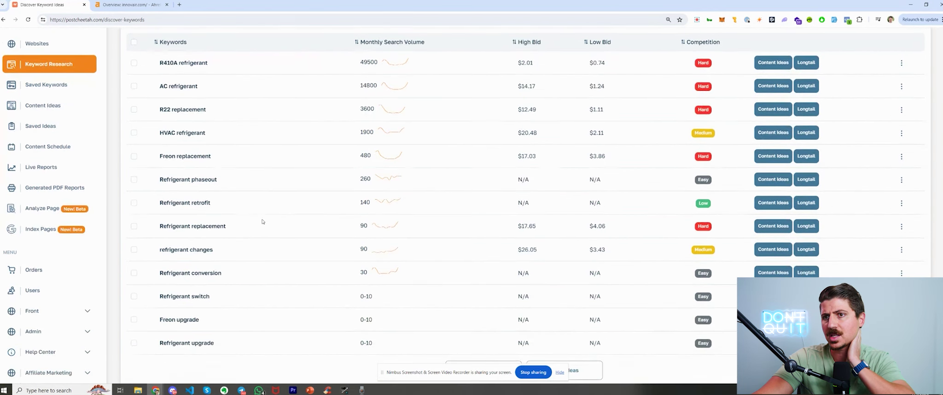
scroll(239, 230, up, 2)
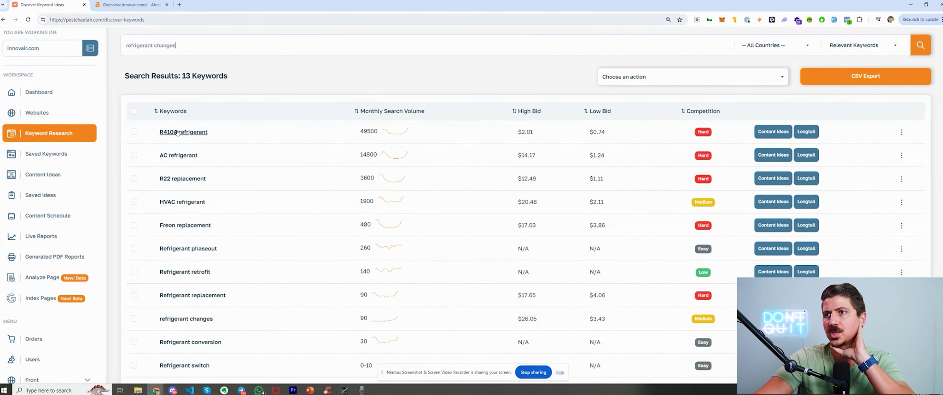
drag(208, 132, 174, 131)
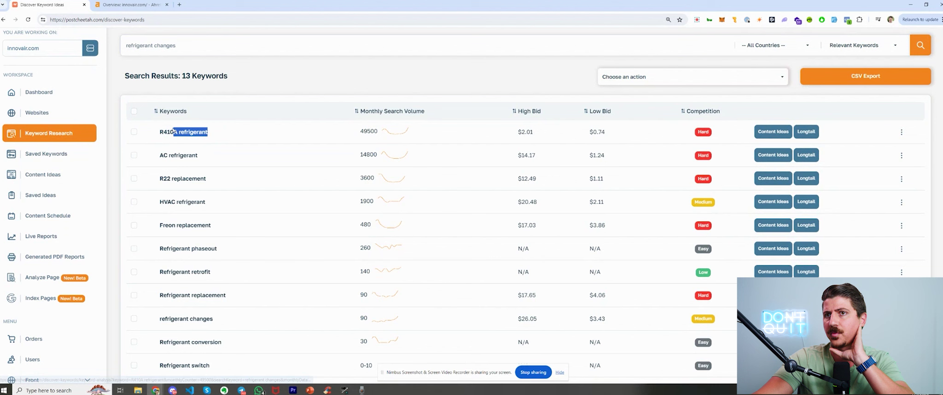
click(284, 137)
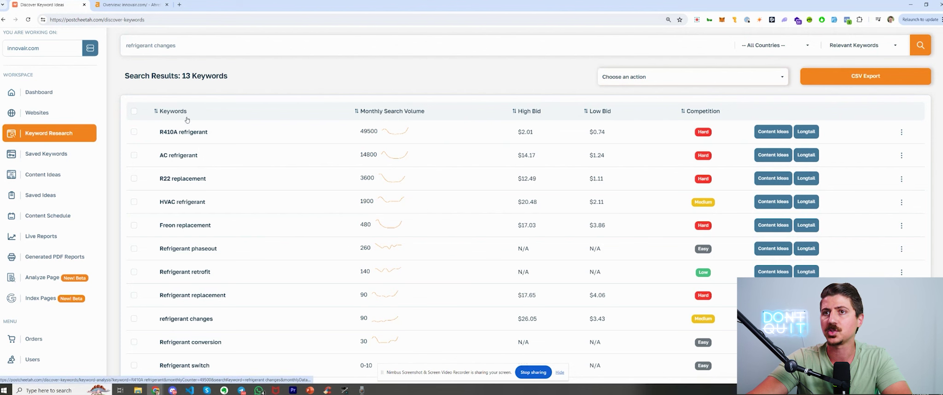
- Open innovair.com in a new tab and view its article on the refrigerant changes coming in 2025
click(179, 5)
text(in)
key(Return)
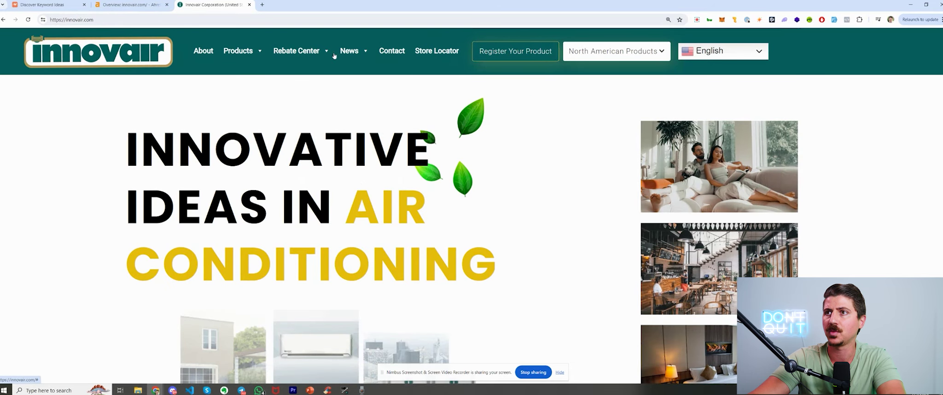
click(354, 53)
click(378, 123)
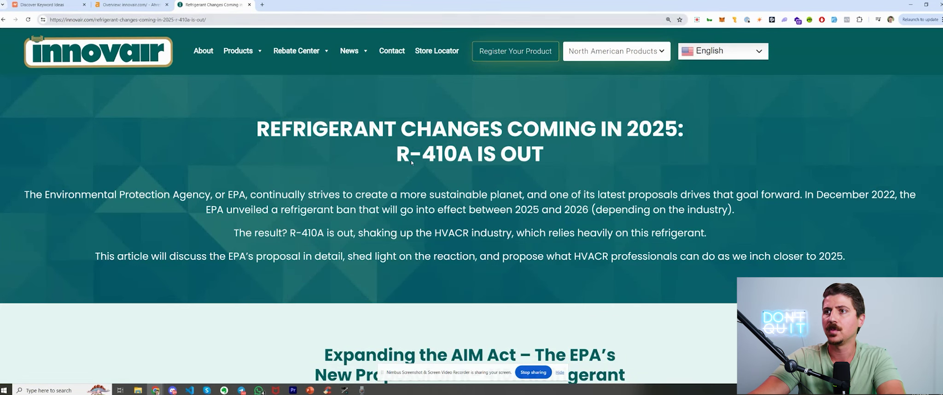
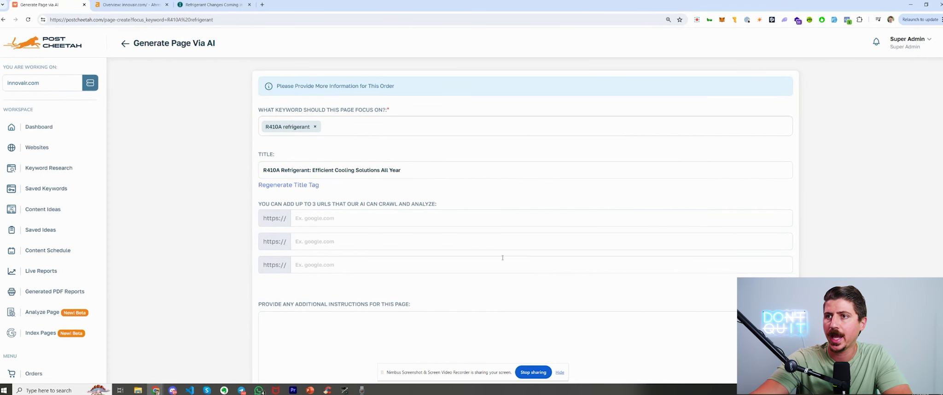
- Change the page title to "R410A Refrigerant: Changes Coming in 2025"
drag(263, 170, 220, 180)
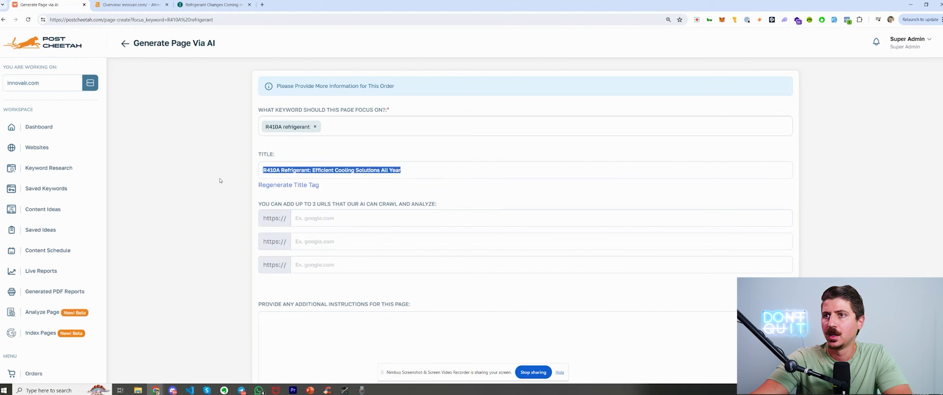
click(428, 170)
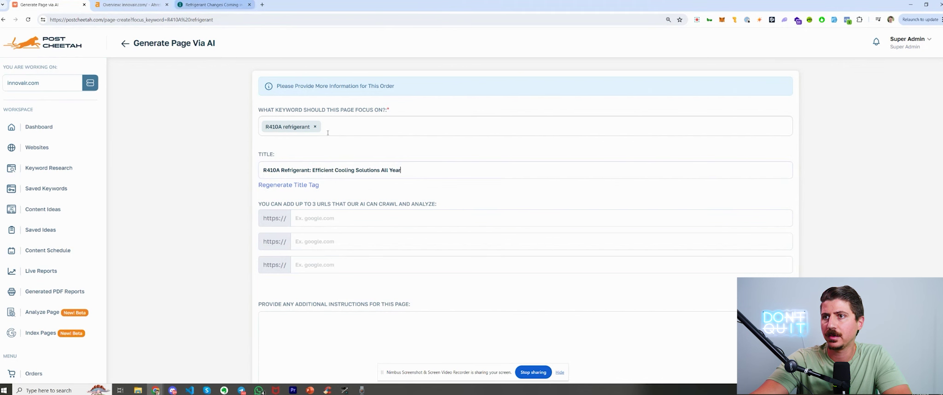
drag(312, 171, 479, 171)
text(Cha)
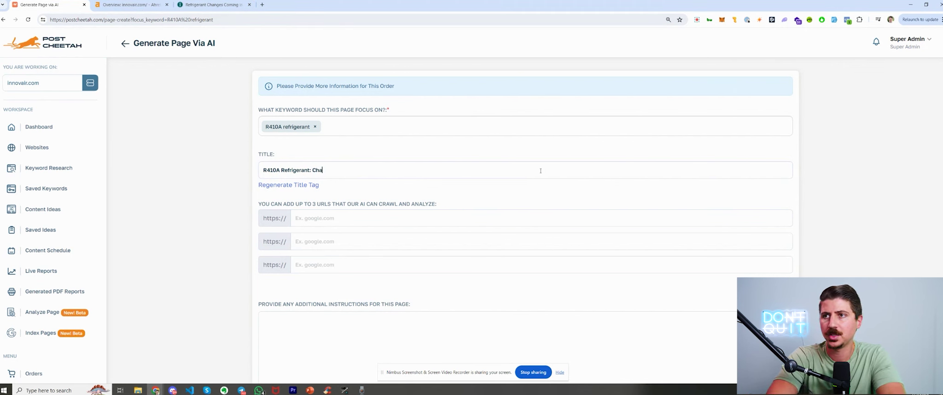
text(nges coming in 203)
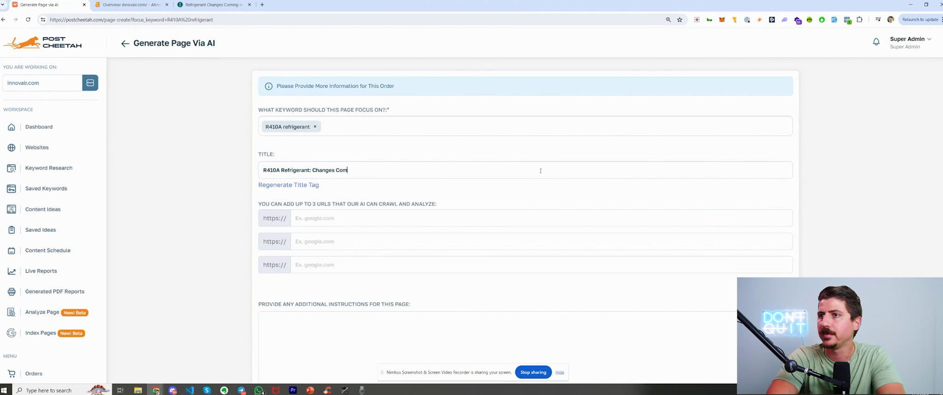
key(BackSpace)
text(25)
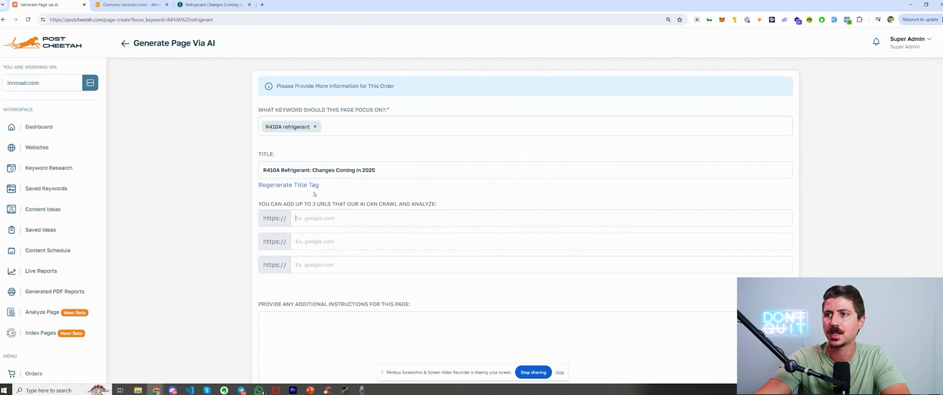
- Search Google for "r410a refrigerant phase out" in a new browser tab
click(262, 5)
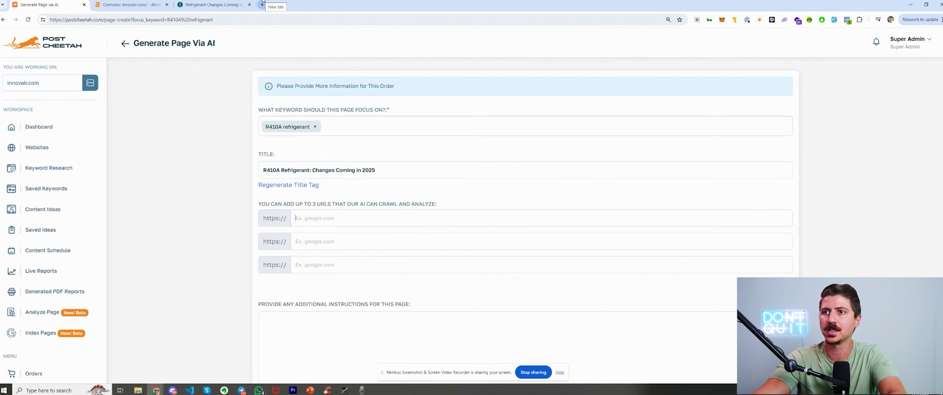
text(r)
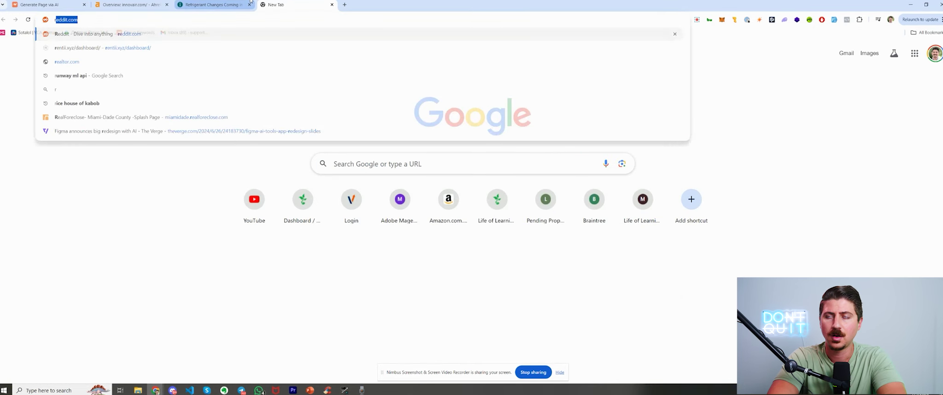
text(410a ref)
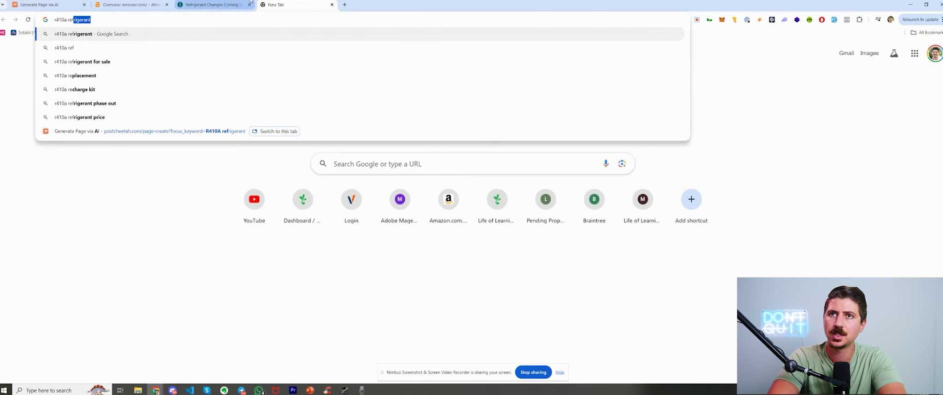
text(rige)
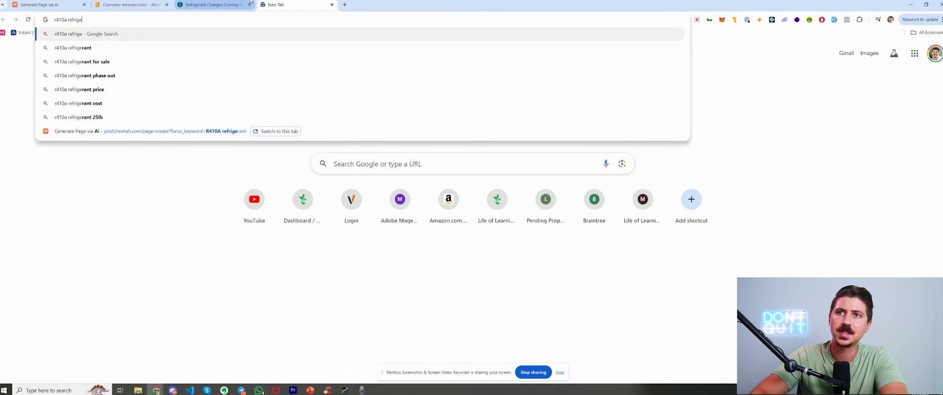
key(Down)
key(Down)
key(Down)
key(Return)
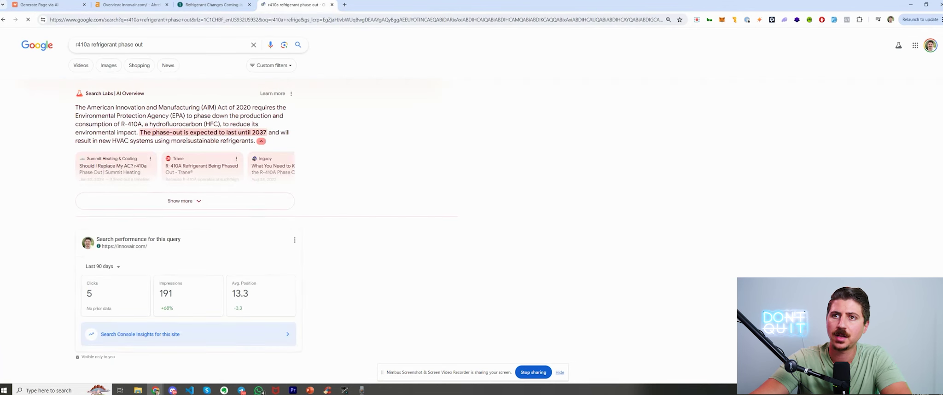
- Copy the address of Summit Heating & Cooling's r410a phase-out article and enter it as the first URL to crawl in PostCheetah
scroll(160, 212, down, 6)
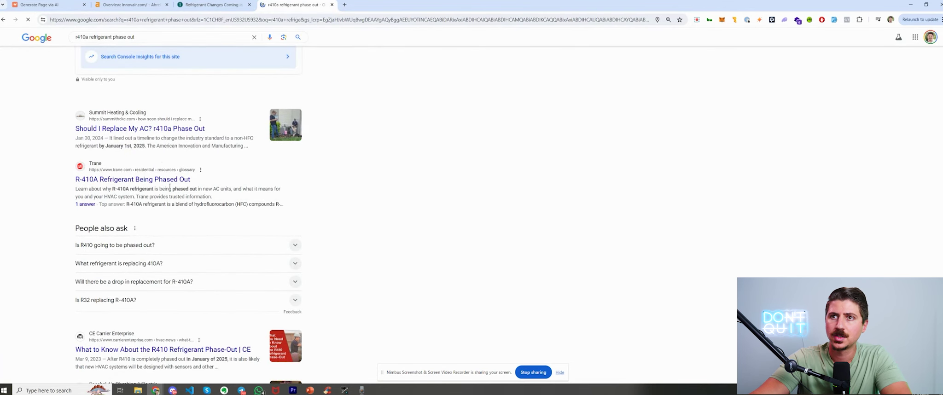
scroll(159, 132, down, 2)
scroll(139, 175, up, 1)
scroll(139, 176, up, 2)
right_click(160, 129)
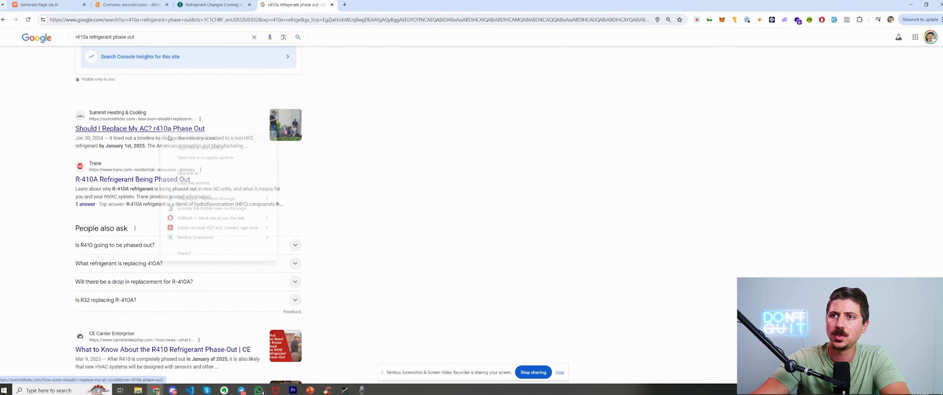
click(461, 158)
right_click(168, 125)
click(216, 176)
click(211, 5)
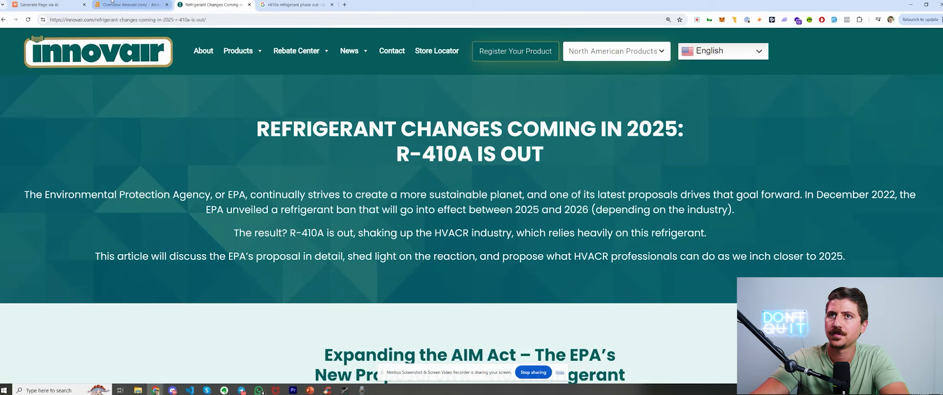
click(42, 5)
click(371, 215)
key(ctrl+v)
- Copy the address of Trane's "R-410A Refrigerant Being Phased Out" search result and enter it as the page's second URL to crawl
click(294, 5)
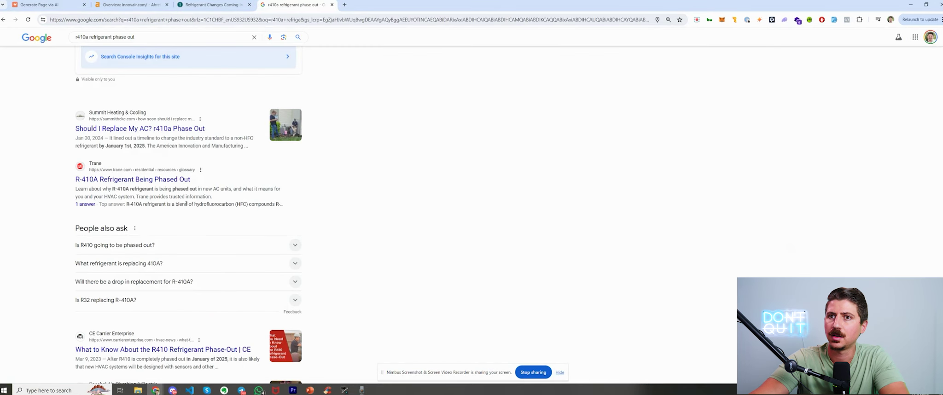
right_click(170, 181)
click(230, 233)
click(51, 4)
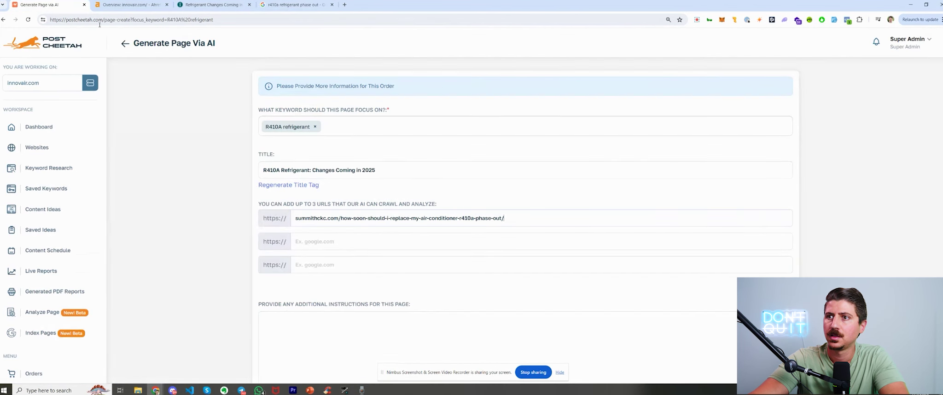
click(371, 245)
key(ctrl+v)
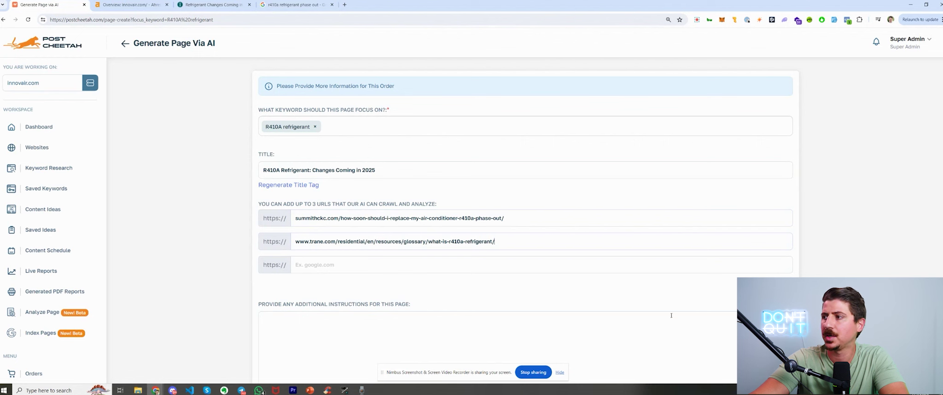
- Crawl the two reference URLs to fill in the additional instructions for the page
scroll(604, 221, down, 4)
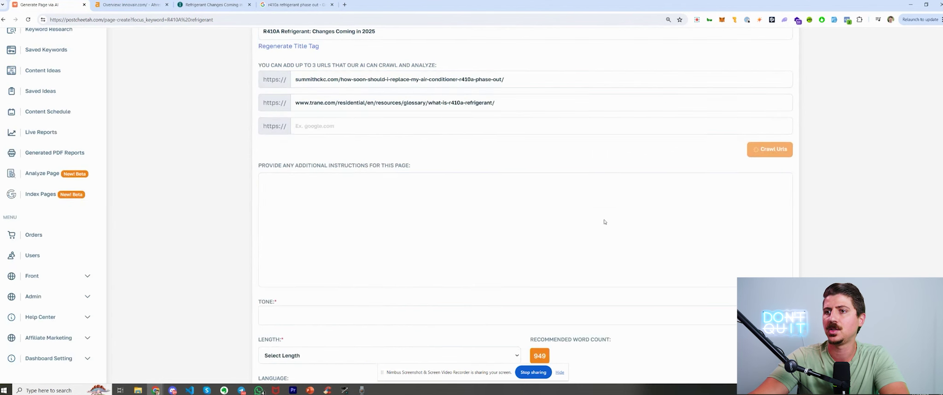
scroll(587, 218, up, 2)
scroll(589, 221, down, 1)
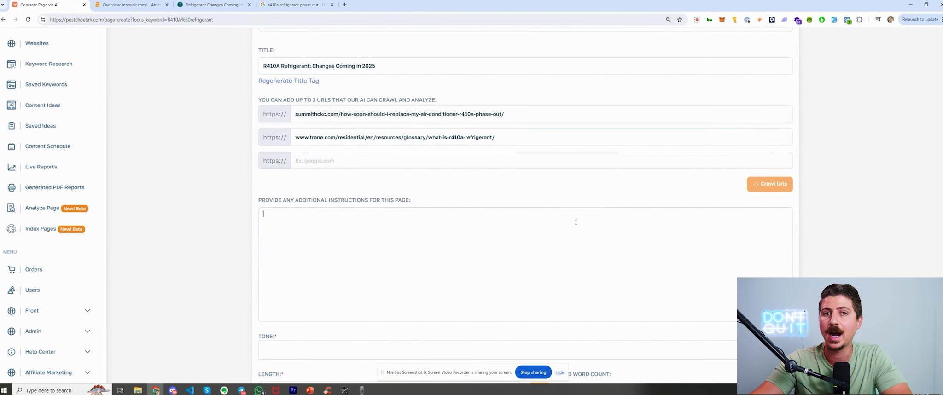
scroll(137, 310, up, 1)
scroll(402, 286, down, 2)
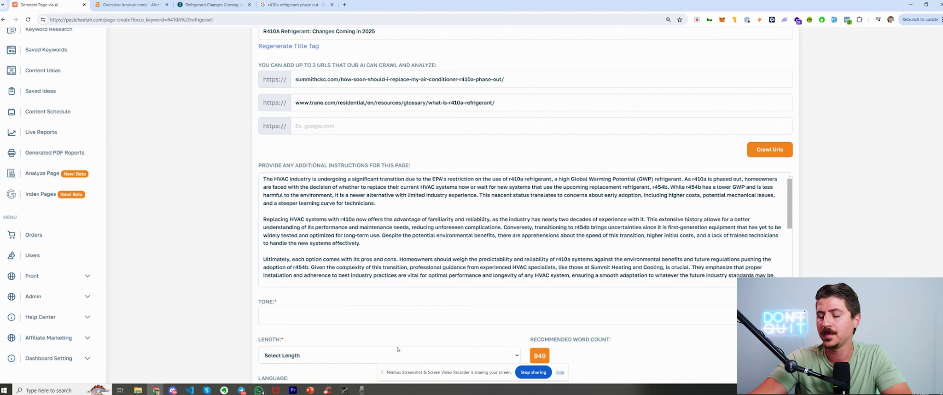
- Set the tone of the page to SEO Optimized
click(352, 310)
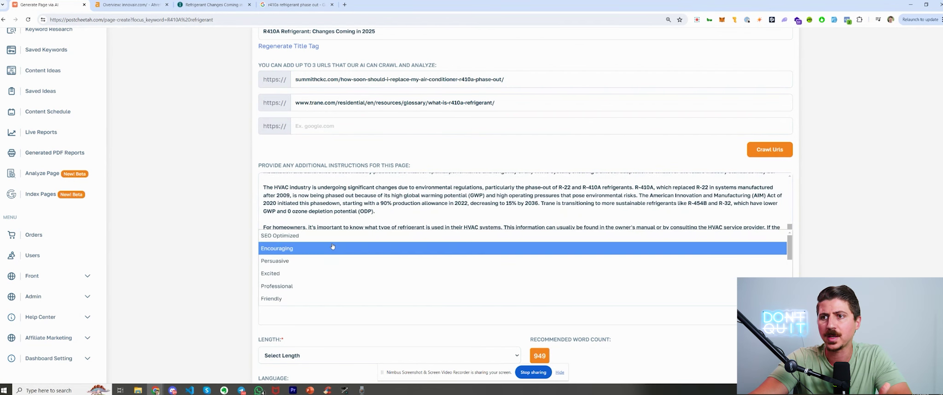
click(332, 241)
click(356, 313)
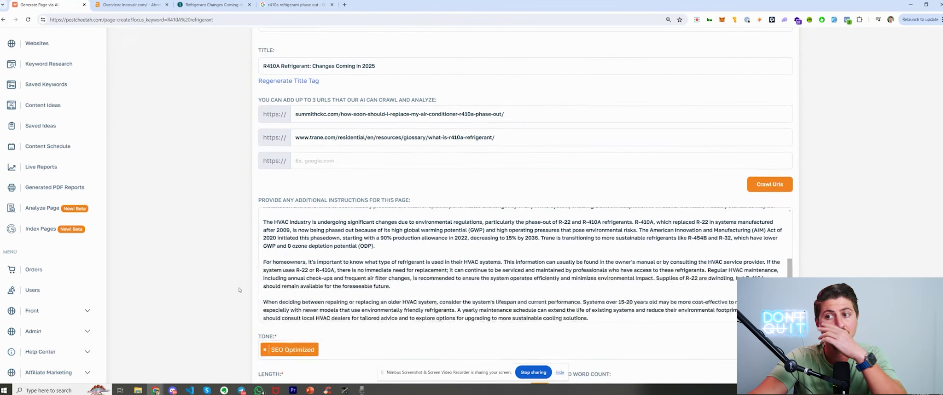
- Set the page length to 1000 words and include AI generated images
scroll(356, 313, down, 3)
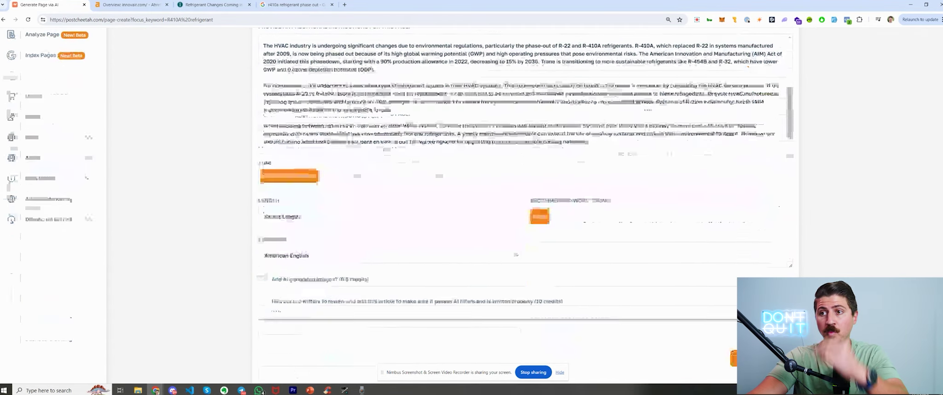
click(324, 223)
click(501, 194)
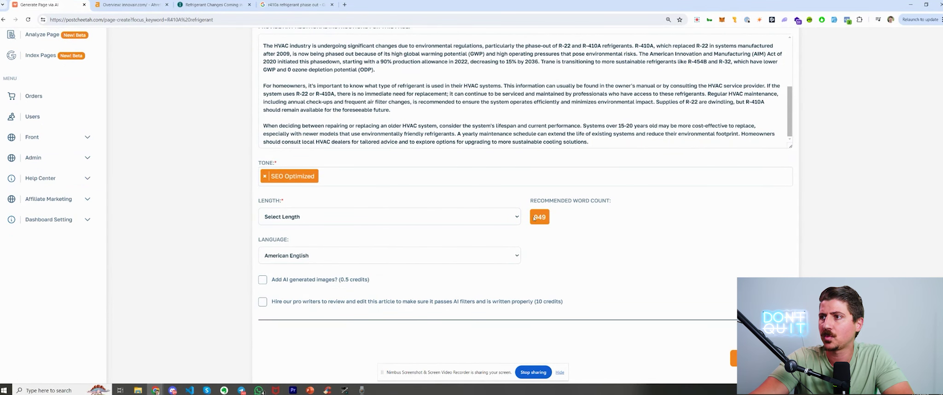
click(497, 222)
click(346, 245)
click(319, 282)
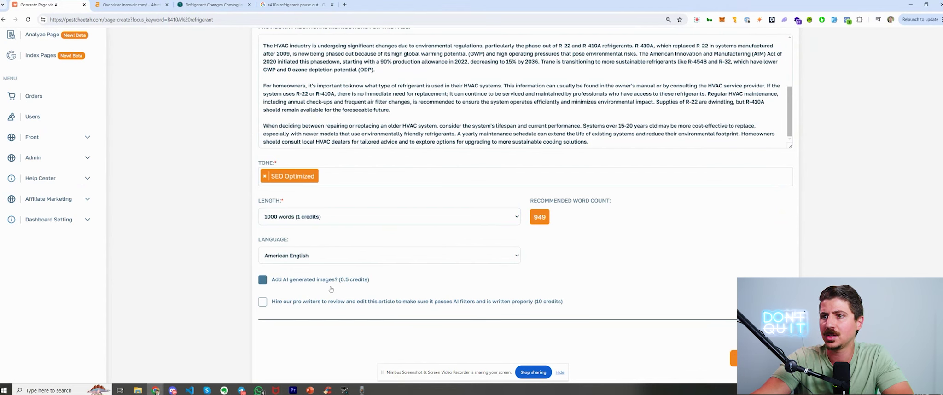
- Add review and editing by the pro writers to the order and generate the page outline
click(331, 301)
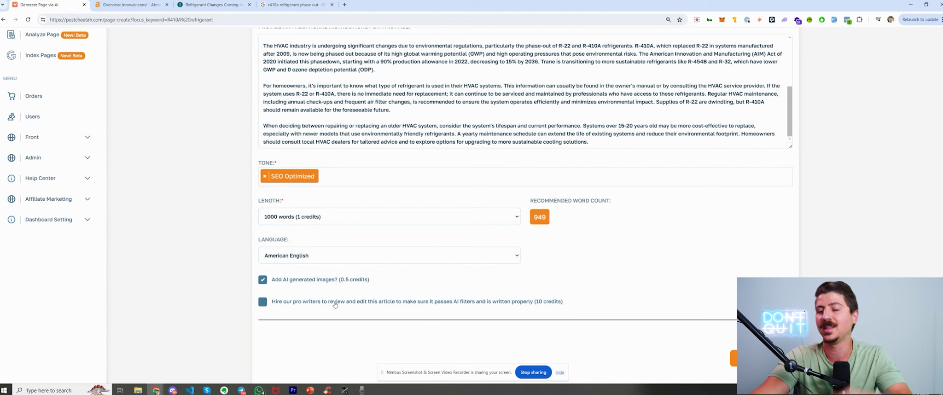
click(334, 303)
click(331, 302)
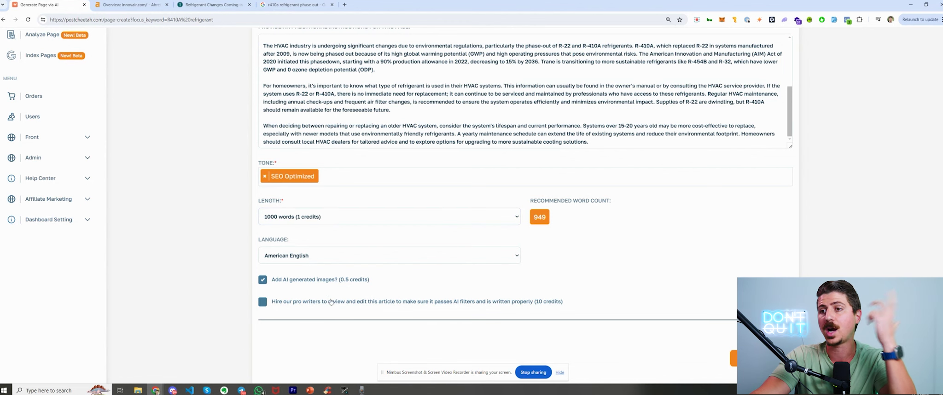
click(336, 302)
click(535, 306)
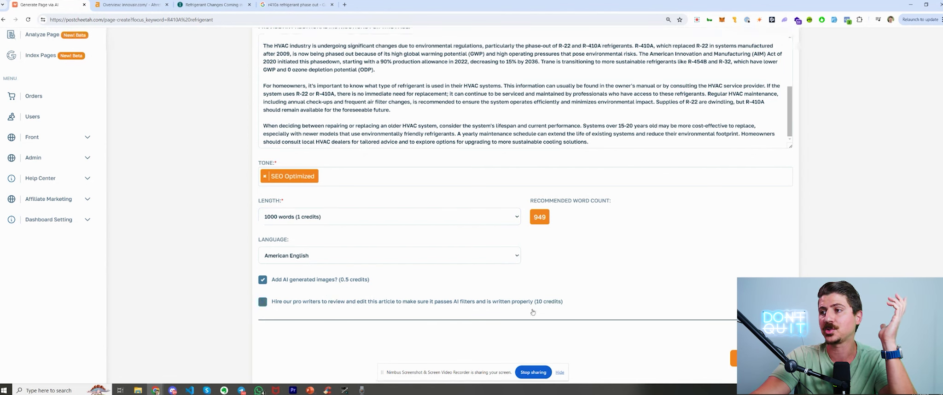
click(468, 301)
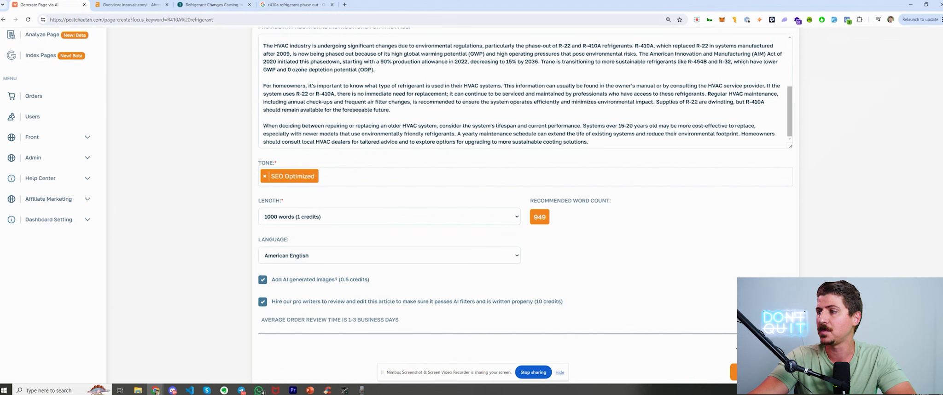
click(734, 372)
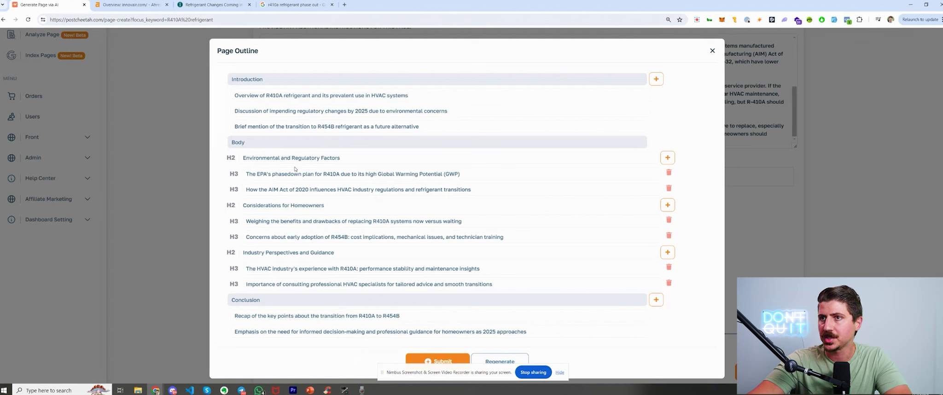
- Review the generated page outline's H3 headings on environmental and regulatory factors and submit the order
drag(256, 174, 384, 190)
click(382, 190)
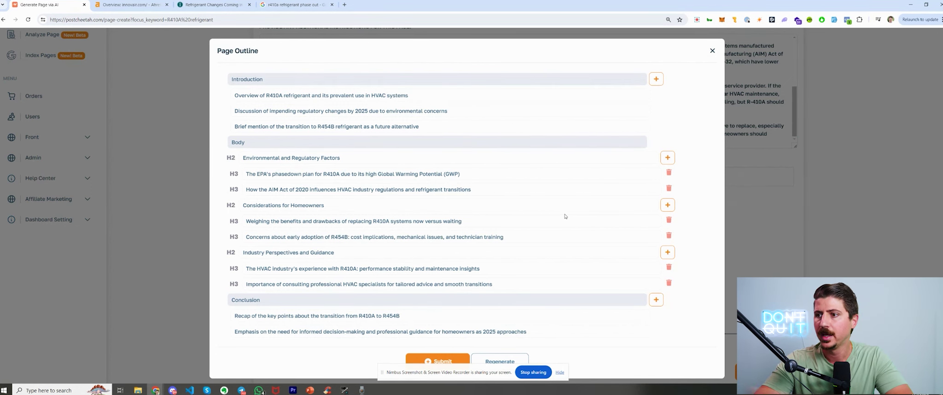
click(432, 362)
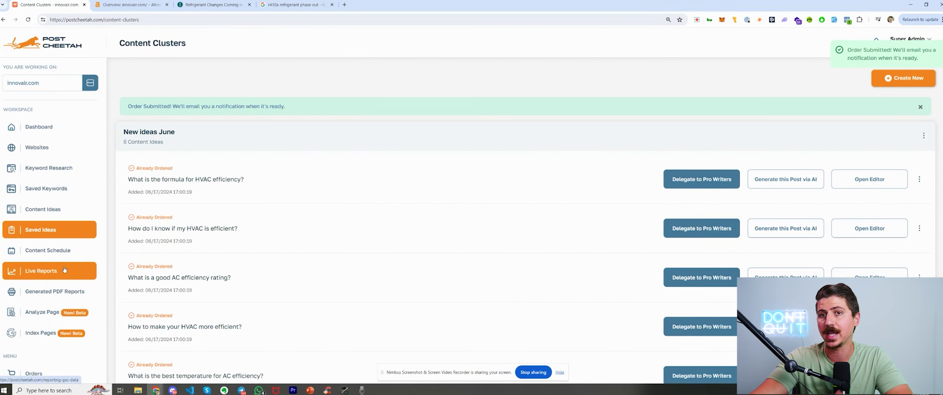
- Open the orders list and check the new "R410A Refrigerant: Changes Coming in 2025" page order
click(73, 337)
click(33, 374)
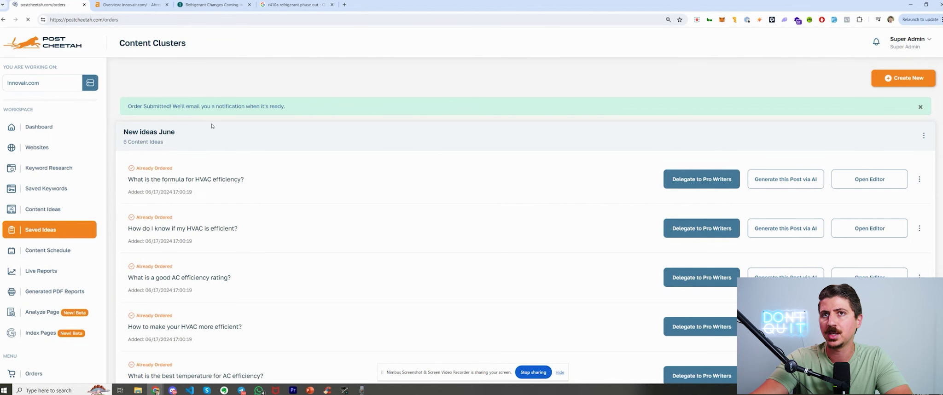
drag(138, 141, 252, 144)
click(252, 153)
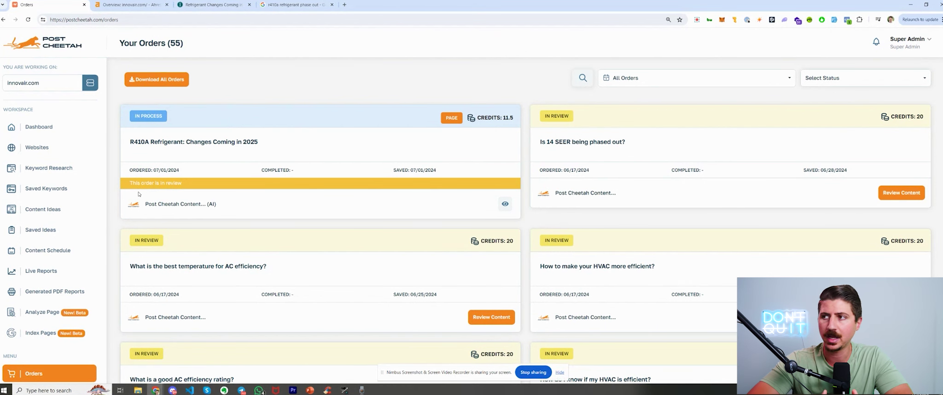
drag(266, 138, 168, 144)
click(169, 144)
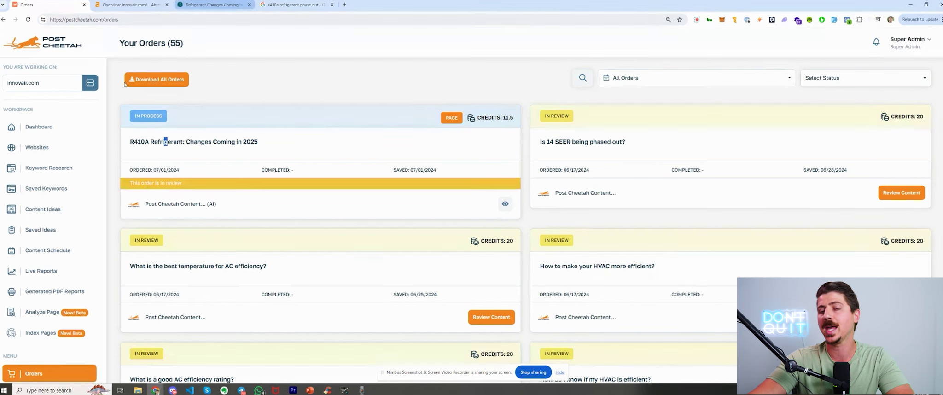
- Open the content ideas and search for topics on "r410a refrigerant"
click(61, 216)
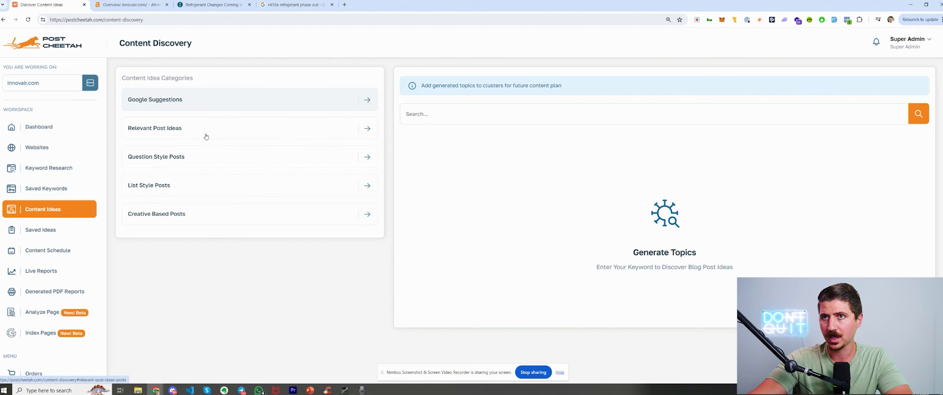
click(798, 110)
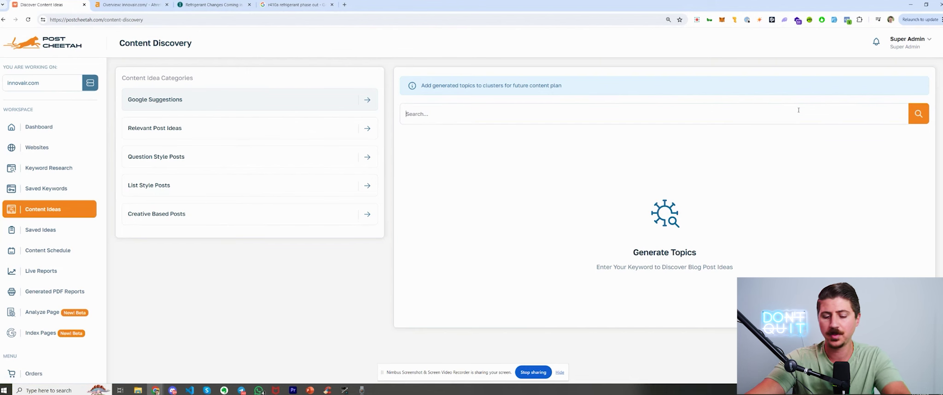
text(r410a refrigerant)
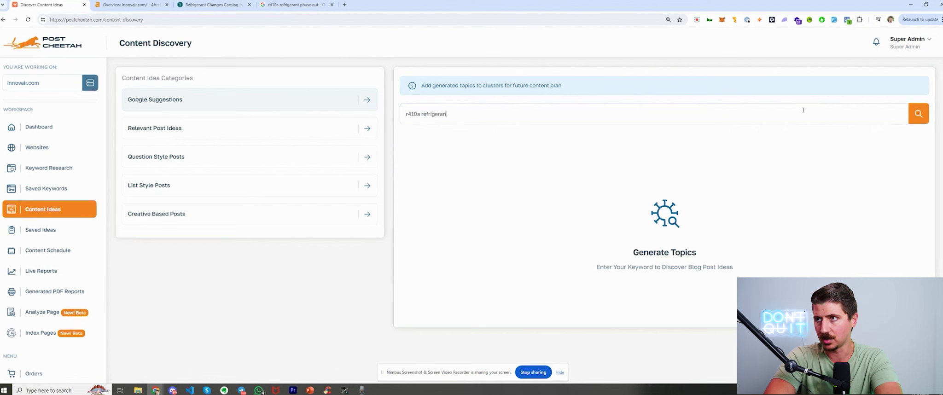
key(Return)
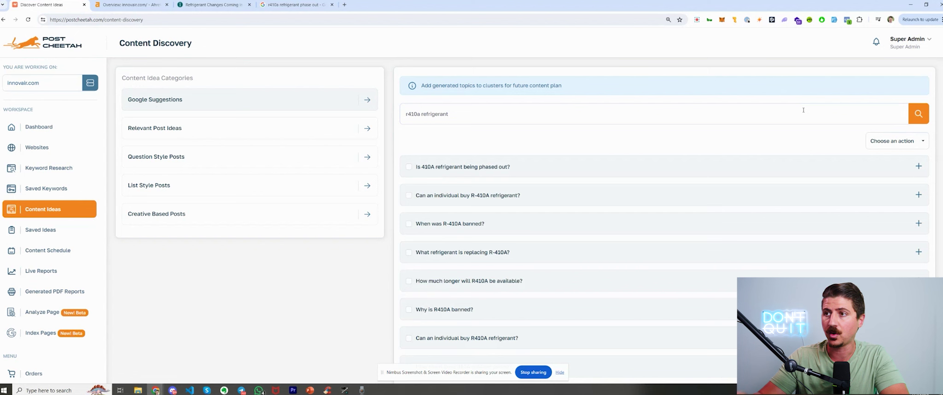
- Select the ideas on whether 410A is being phased out, whether individuals can buy R-410A, and when R-410A was banned
click(408, 167)
click(408, 195)
click(408, 224)
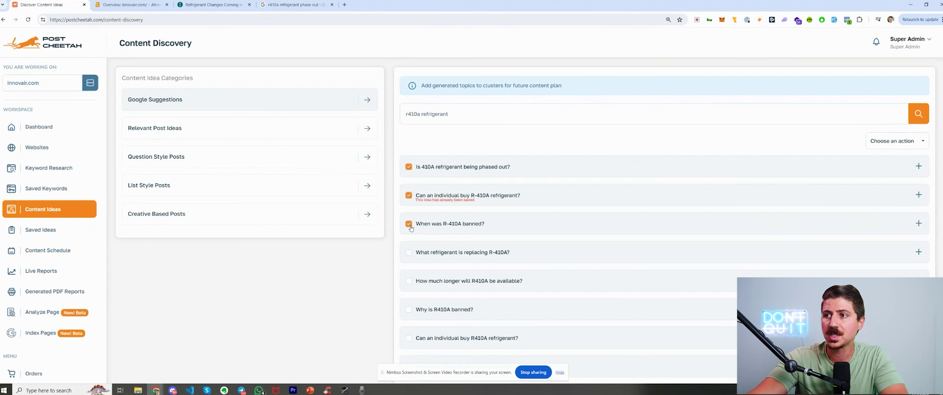
drag(420, 205, 461, 201)
double_click(459, 200)
triple_click(458, 200)
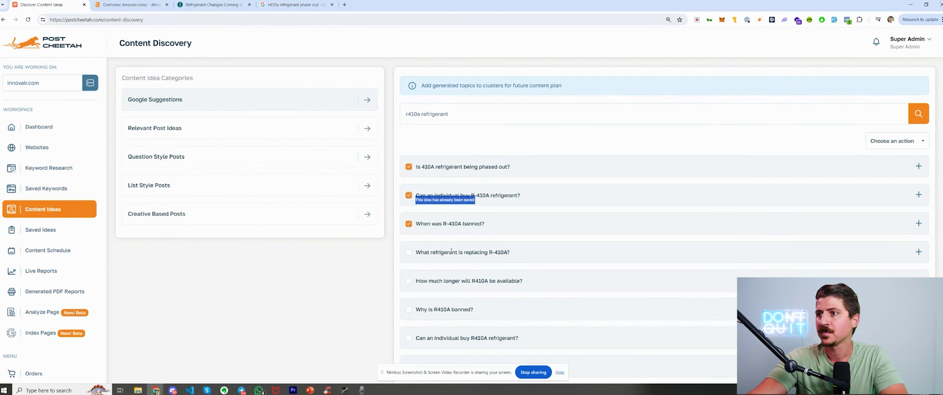
click(435, 253)
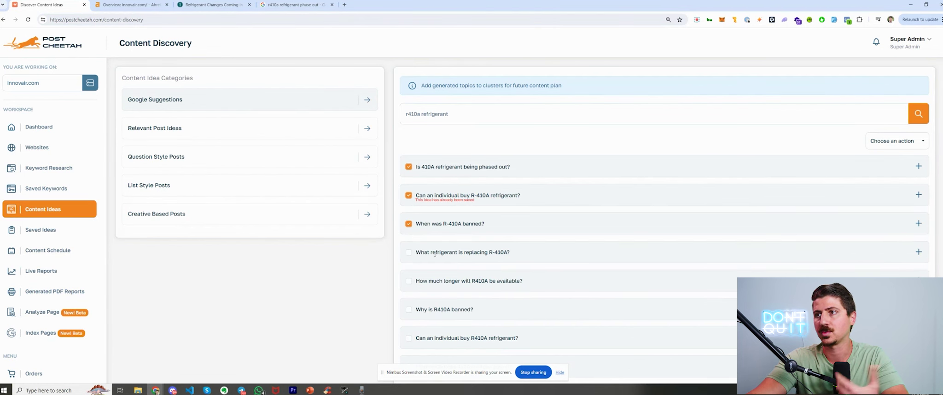
- Select the ideas on what is replacing R-410A, how much longer R410A will be available, and why it is banned
click(409, 253)
click(409, 282)
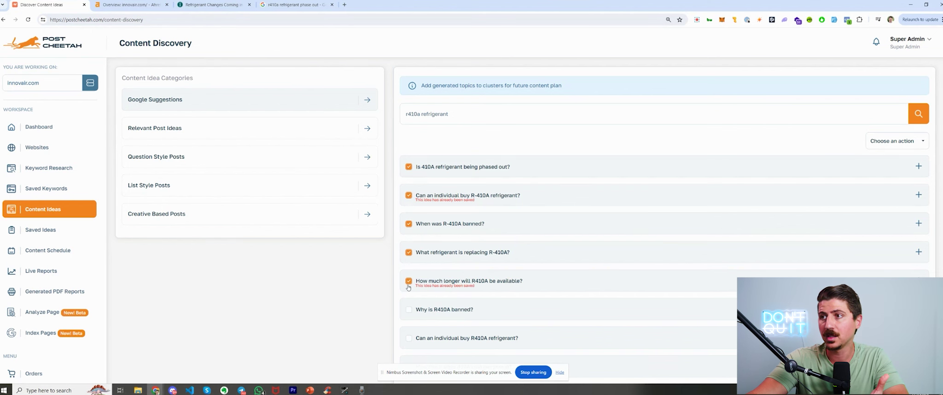
click(409, 310)
scroll(459, 298, down, 1)
scroll(460, 298, up, 1)
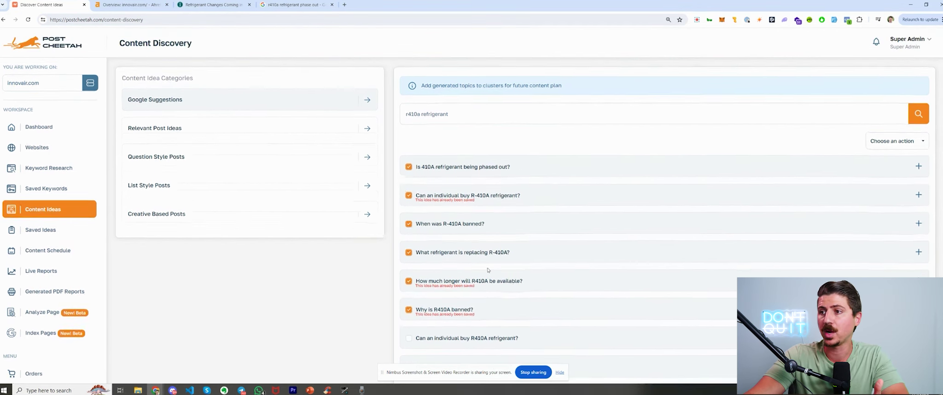
drag(431, 315, 415, 314)
click(457, 290)
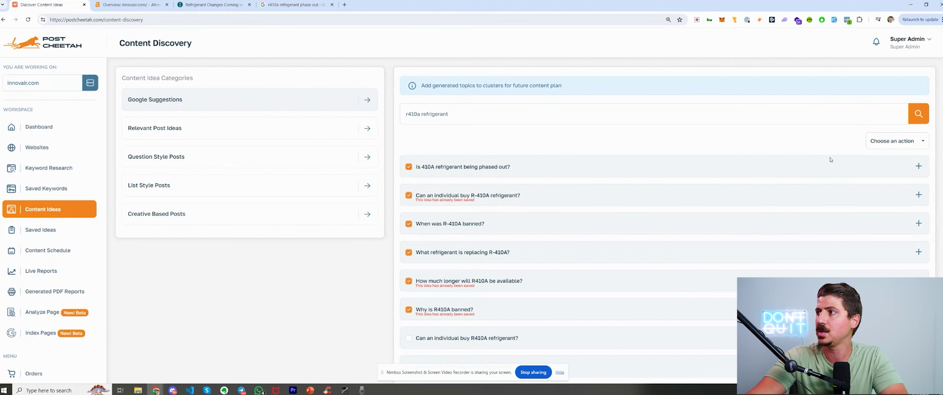
- Examine the new and existing cluster options for adding the selected ideas, and cancel without adding them
click(889, 146)
click(892, 157)
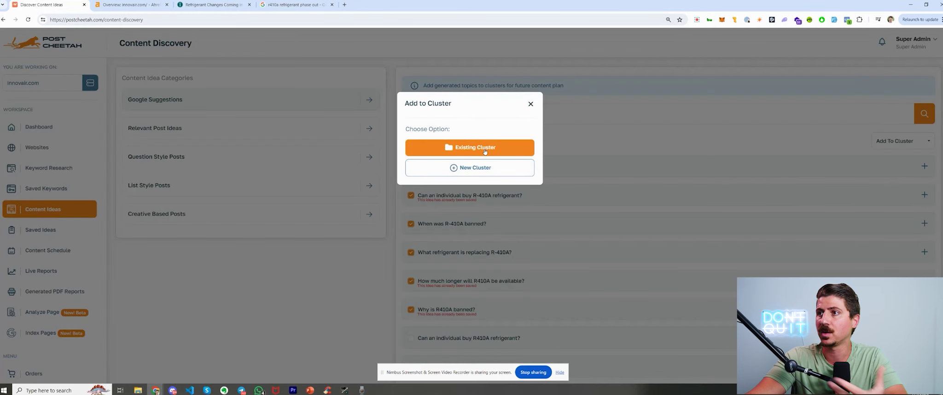
click(479, 175)
click(411, 128)
click(499, 153)
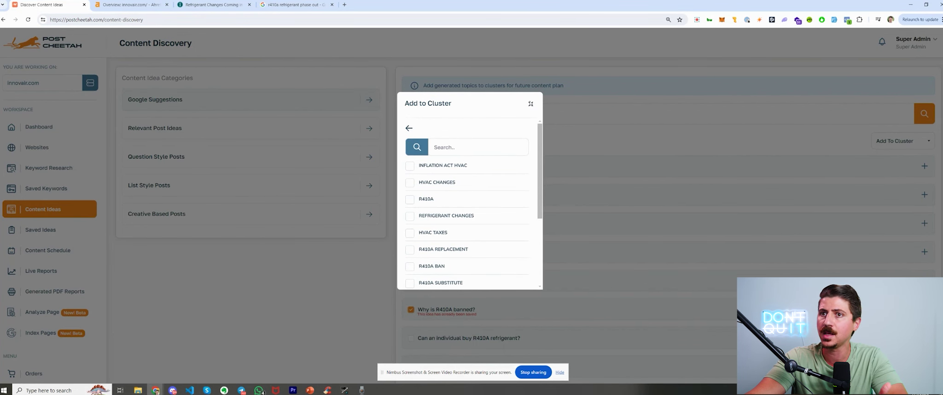
key(Escape)
- Open the saved ideas and examine the "New ideas June" cluster and its ordering options for each idea
click(38, 228)
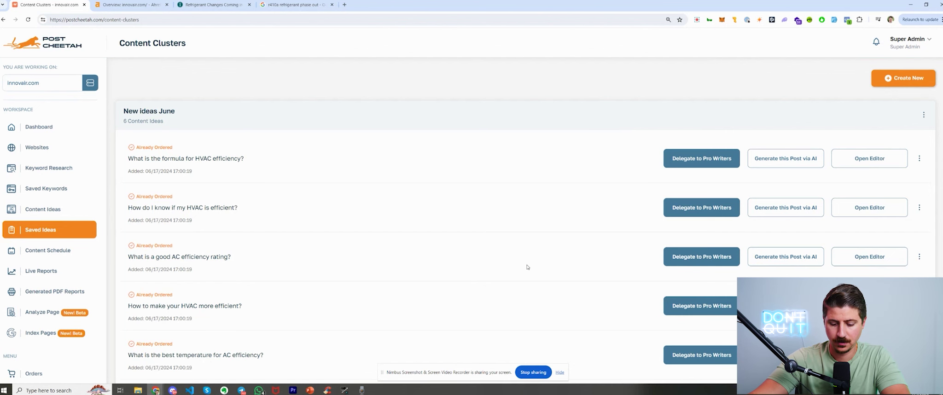
scroll(318, 199, down, 3)
scroll(323, 199, up, 3)
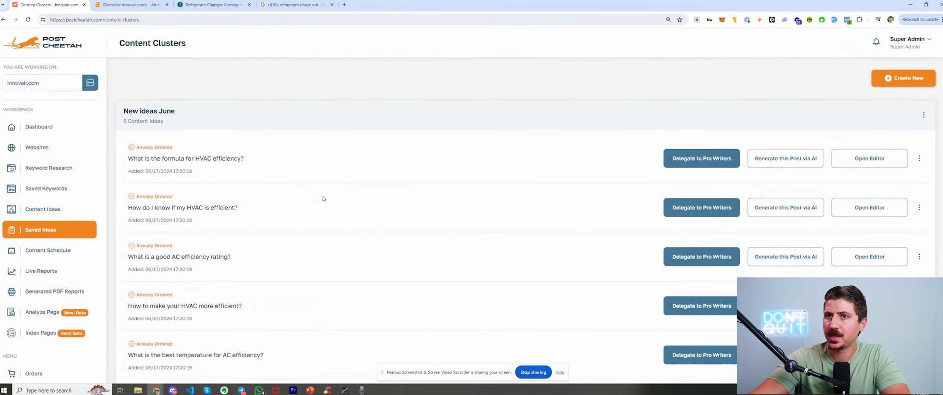
scroll(175, 174, down, 3)
scroll(228, 182, up, 3)
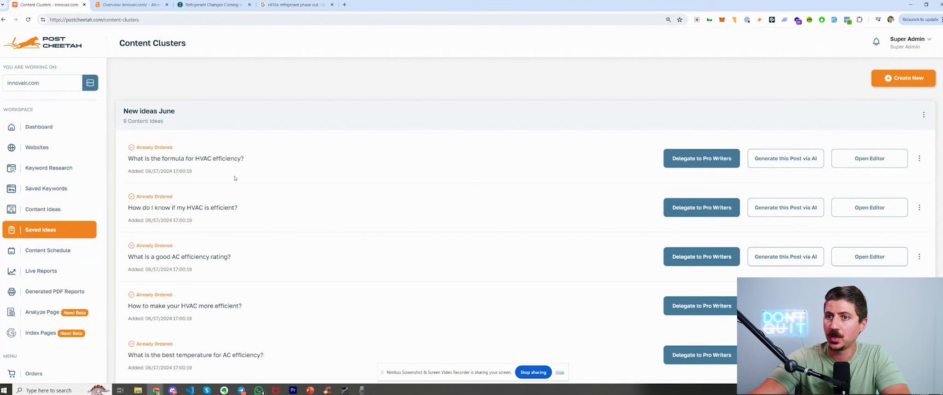
drag(149, 160, 227, 159)
click(125, 183)
click(261, 159)
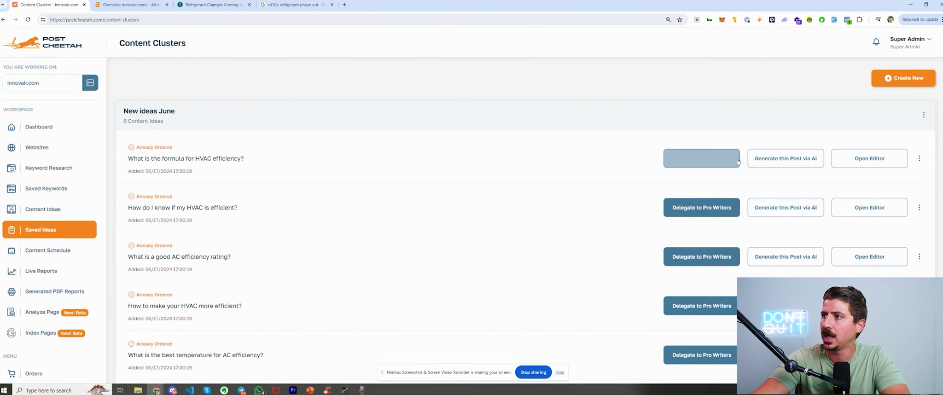
scroll(698, 240, down, 1)
scroll(737, 207, up, 1)
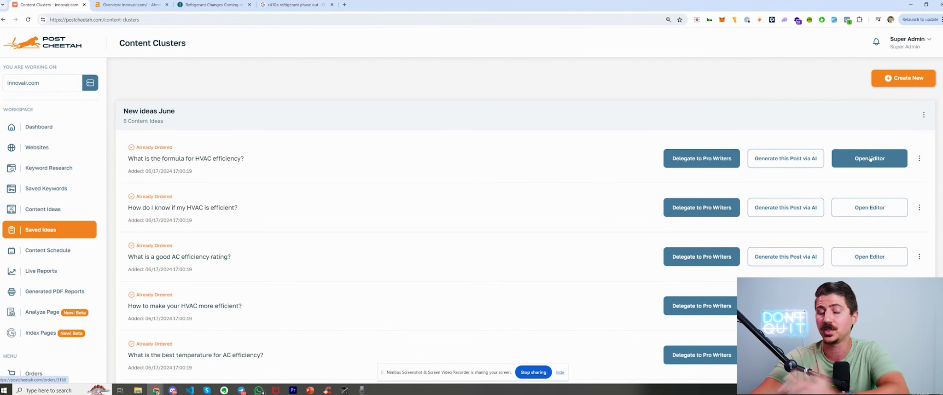
- Delegate "What is the formula for HVAC efficiency?" to pro writers and set its link URL to innovair.com/refrigerant-changes-coming-in-2025-r-410a-is-out/
click(727, 158)
scroll(374, 210, down, 1)
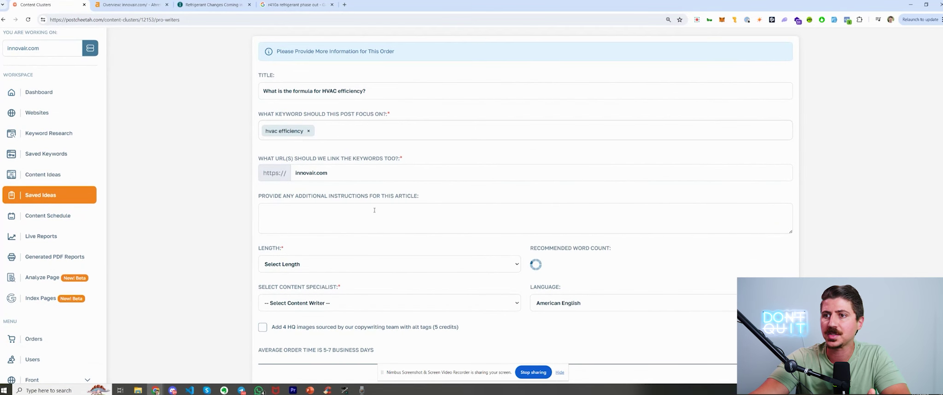
drag(364, 172, 417, 159)
click(419, 175)
key(ctrl+a)
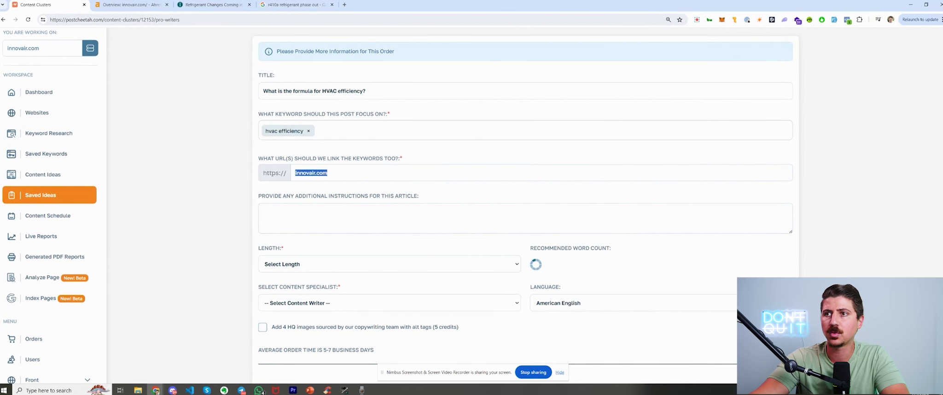
click(212, 5)
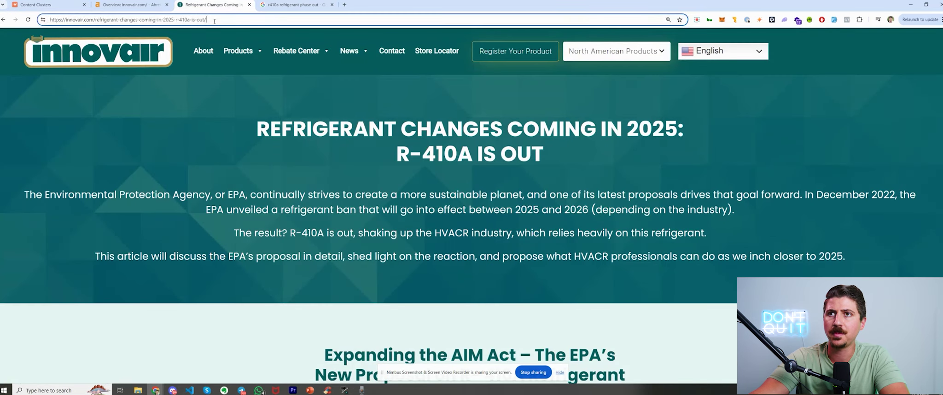
click(41, 5)
text(innovair.com/refrigerant-changes-coming-in-2025-r-410a-is-out/)
- Check the order's title and focus keyword, and copy the link URL
double_click(304, 133)
click(340, 136)
drag(307, 90, 367, 91)
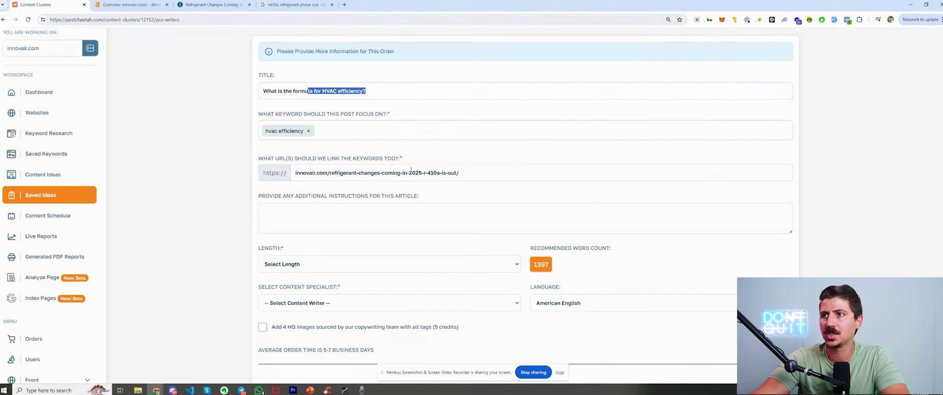
triple_click(410, 172)
key(ctrl+c)
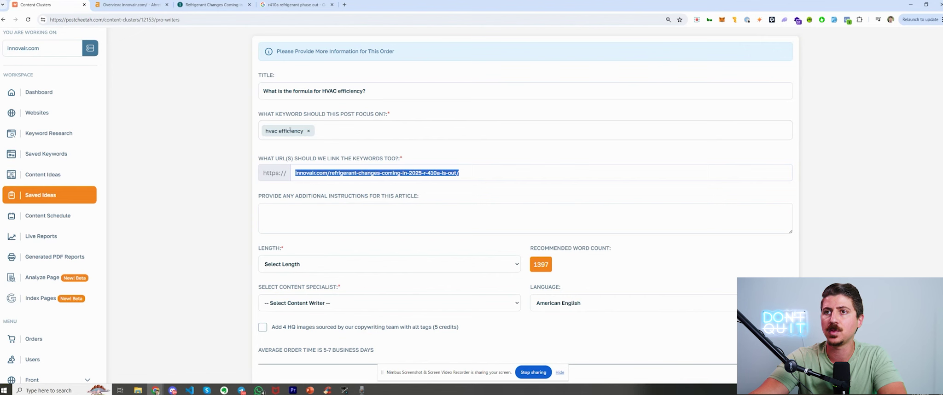
- Delegate "What refrigerant will replace 410a?" from the R410A replacement cluster to pro writers, with the copied refrigerant changes URL as its link
click(3, 19)
scroll(346, 207, down, 10)
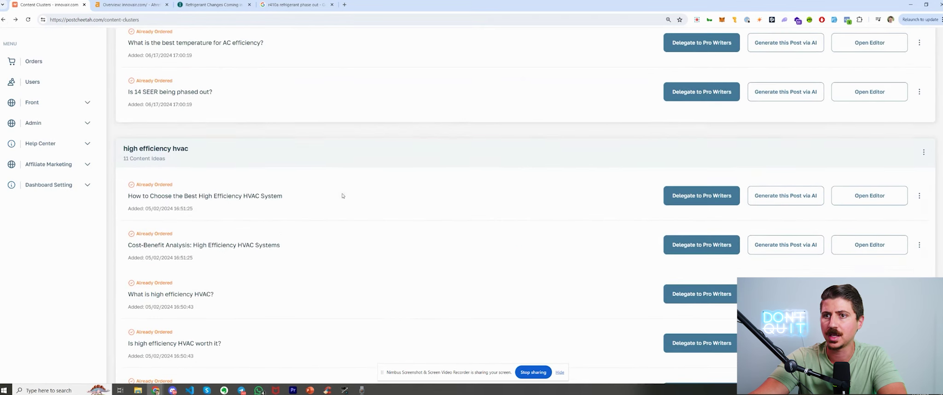
scroll(350, 205, down, 5)
scroll(315, 208, up, 2)
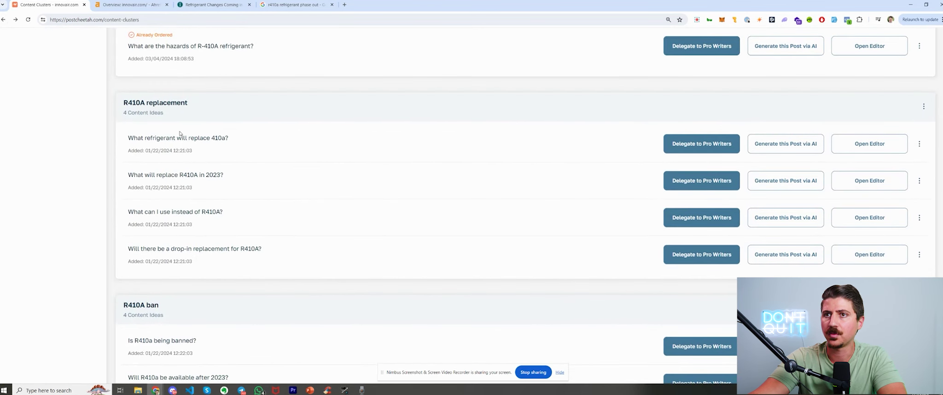
drag(148, 138, 228, 138)
click(702, 143)
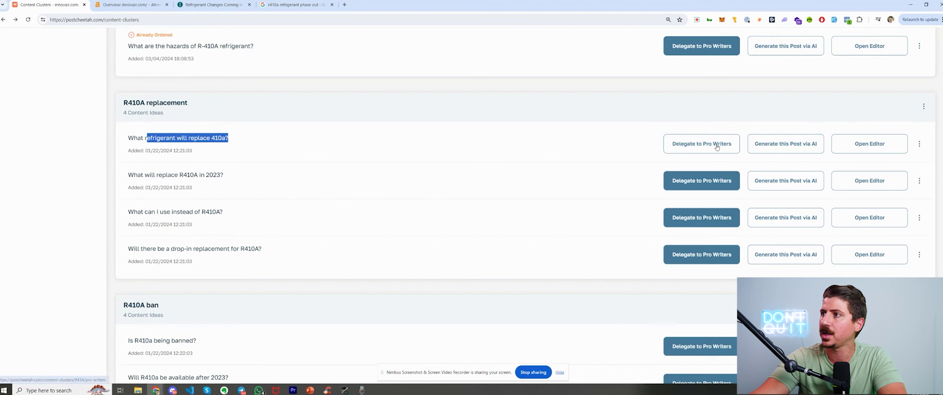
key(ctrl+a)
key(ctrl+v)
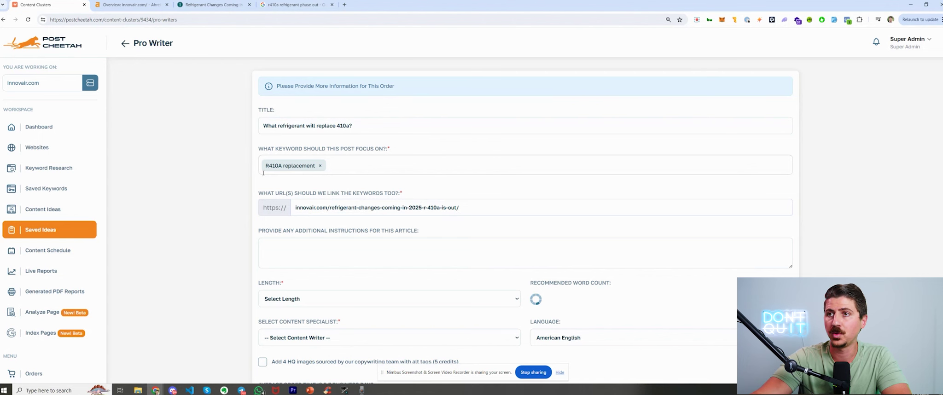
click(386, 167)
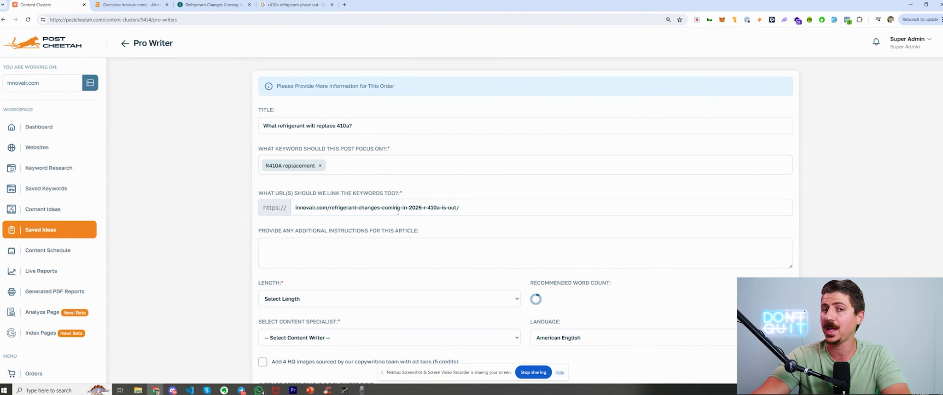
- Assign the order to the Post Cheetah Content Specialist and add 4 HQ images sourced by the copywriting team
scroll(383, 244, down, 2)
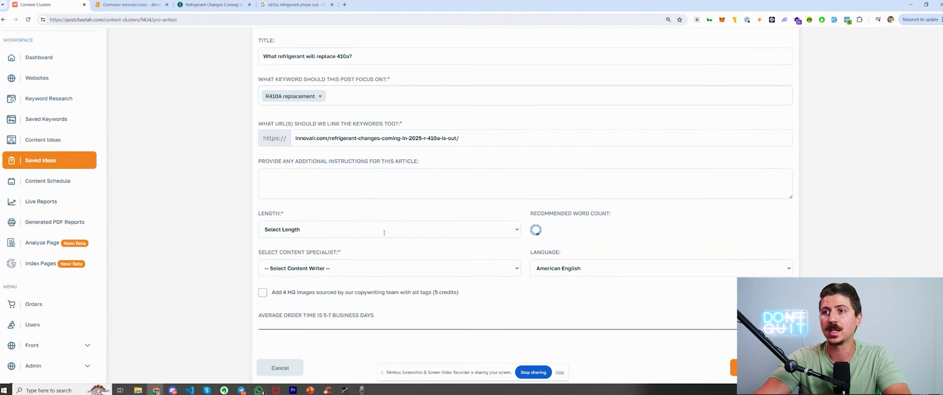
click(367, 237)
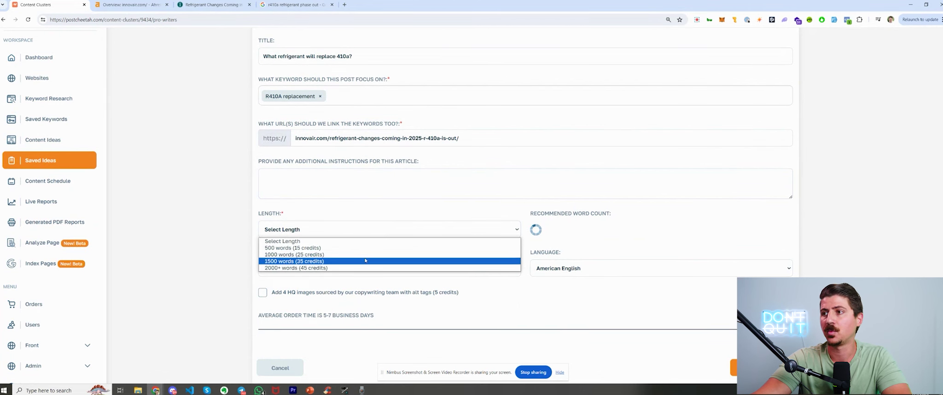
key(Escape)
click(354, 264)
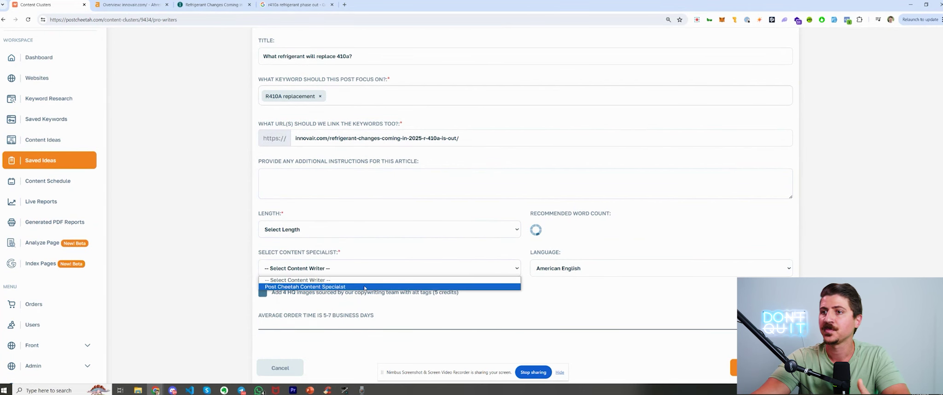
click(364, 287)
click(407, 295)
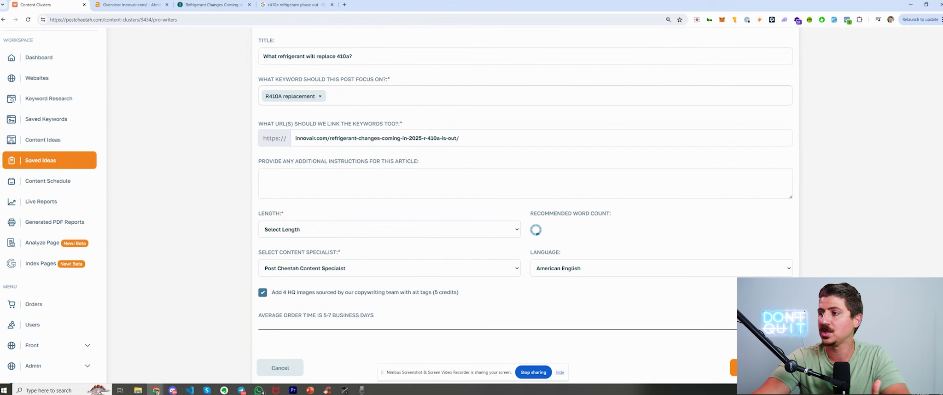
- Set the article length and generate the essay outline for the pro writer order
click(733, 367)
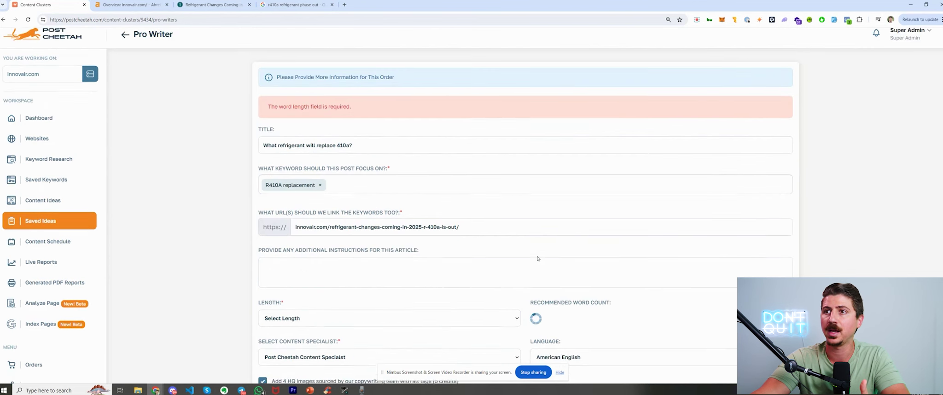
scroll(404, 222, down, 3)
click(404, 188)
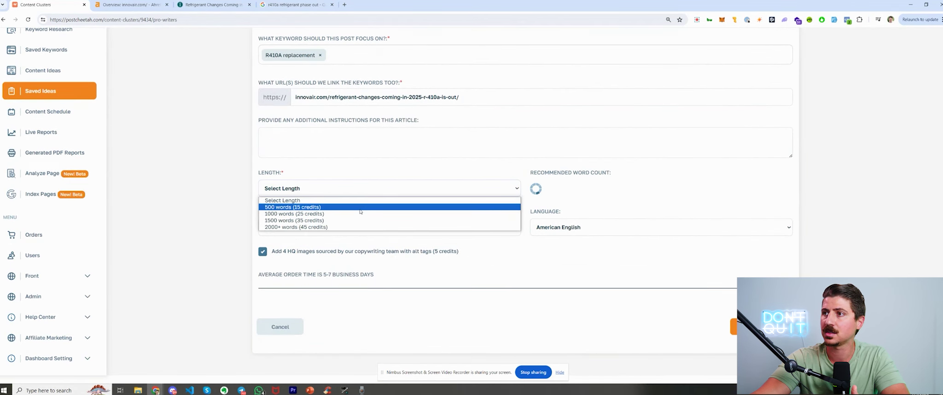
click(502, 211)
click(733, 327)
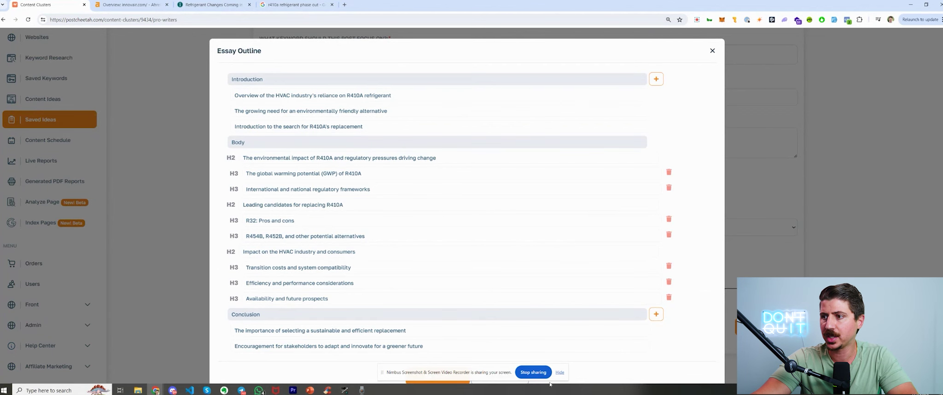
scroll(446, 341, down, 1)
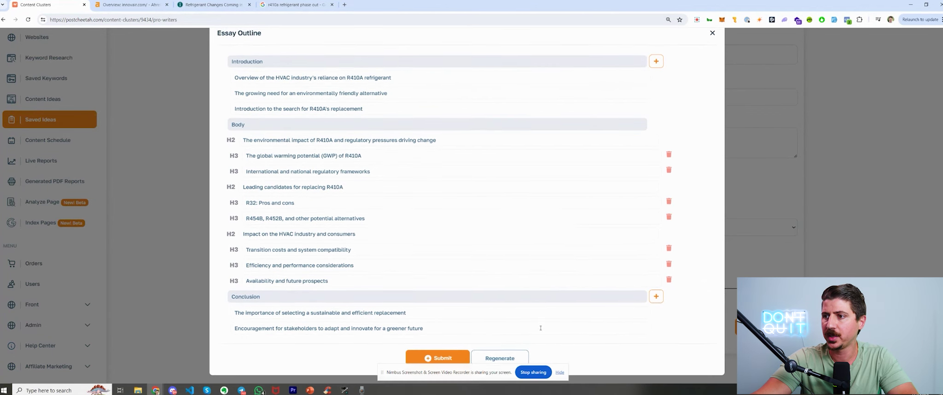
- Close the essay outline and open the completed "What SEER is considered high efficiency?" order from the orders list
click(712, 31)
click(81, 260)
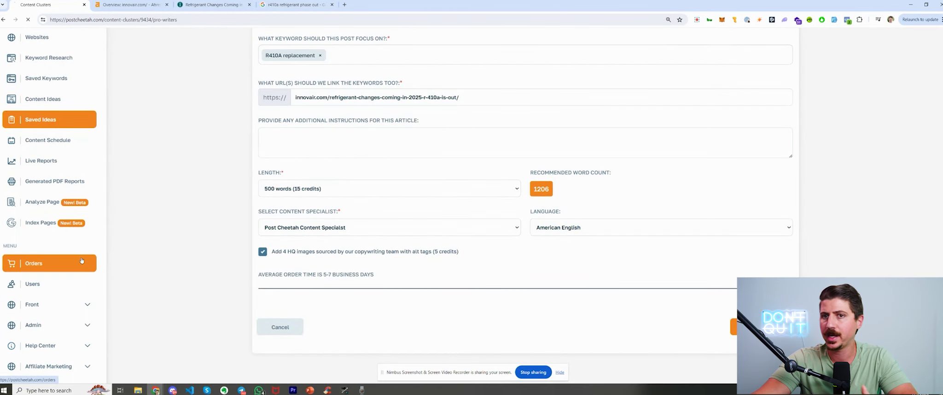
scroll(413, 189, down, 2)
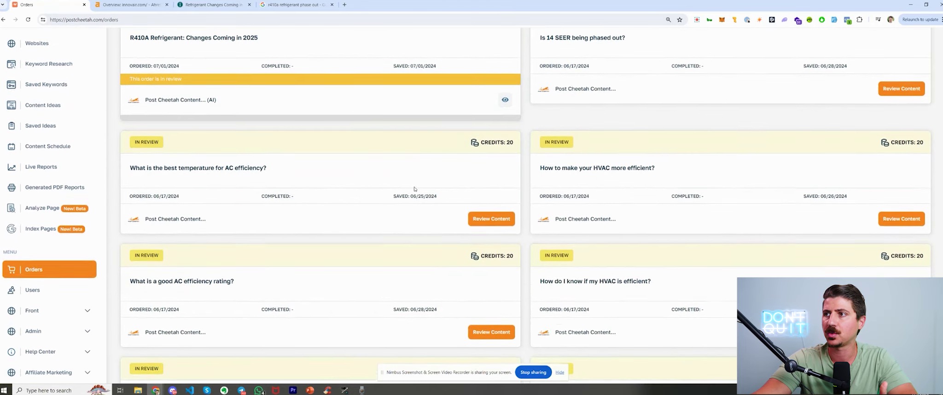
scroll(238, 178, up, 3)
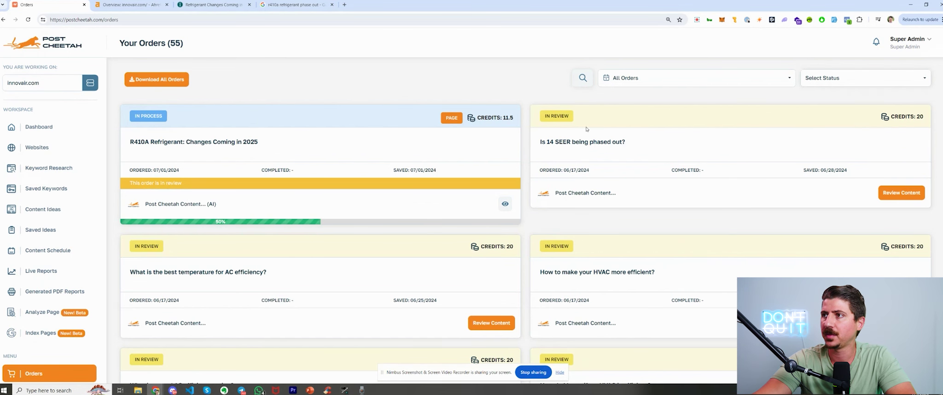
scroll(588, 184, down, 10)
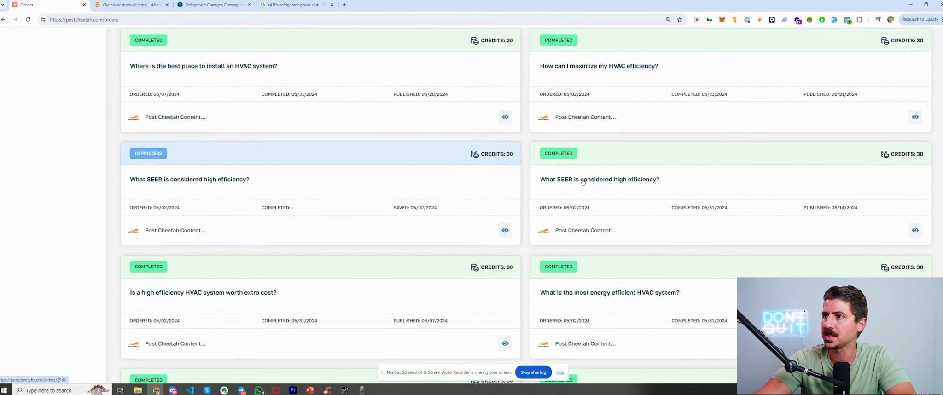
click(583, 181)
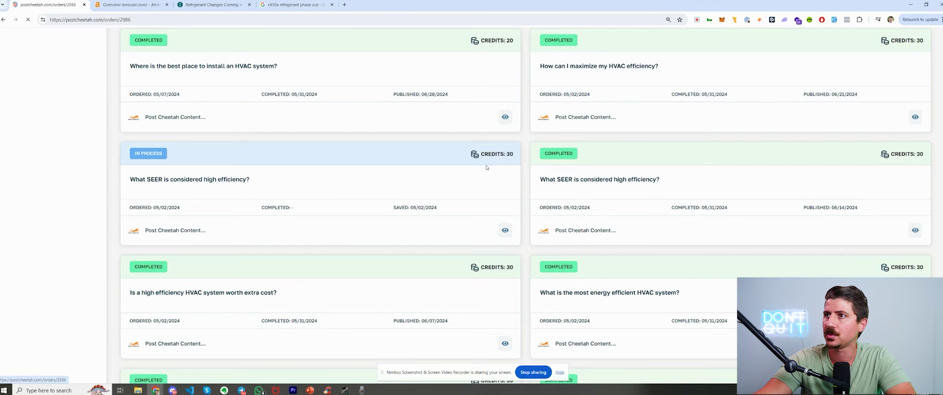
- Examine the order's SEO score, its word count against the recommended range, the recommendations and the additional keywords
scroll(697, 192, down, 5)
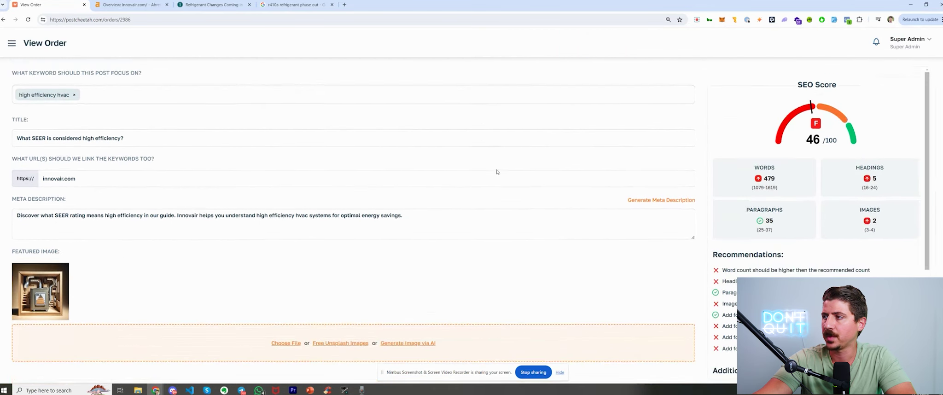
scroll(736, 200, up, 3)
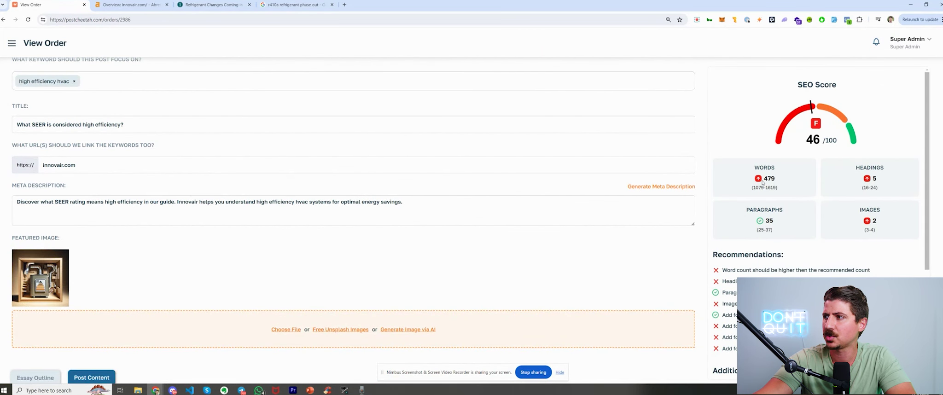
double_click(781, 179)
double_click(770, 178)
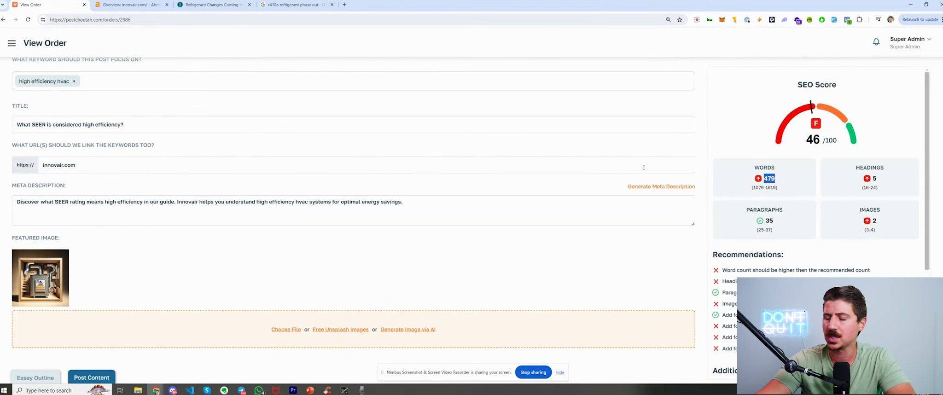
scroll(256, 327, down, 1)
scroll(566, 232, up, 3)
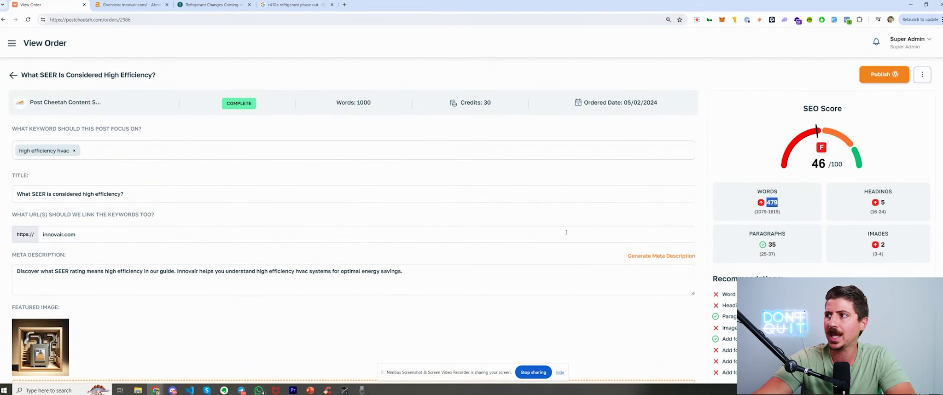
click(808, 202)
scroll(808, 179, down, 2)
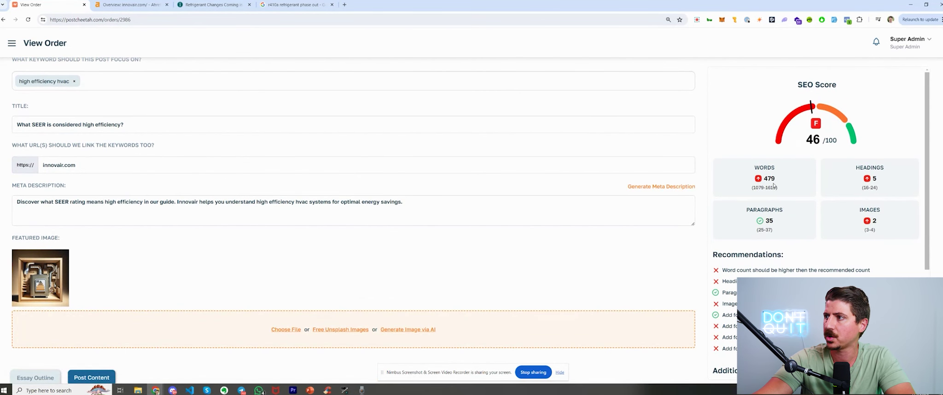
scroll(787, 224, down, 4)
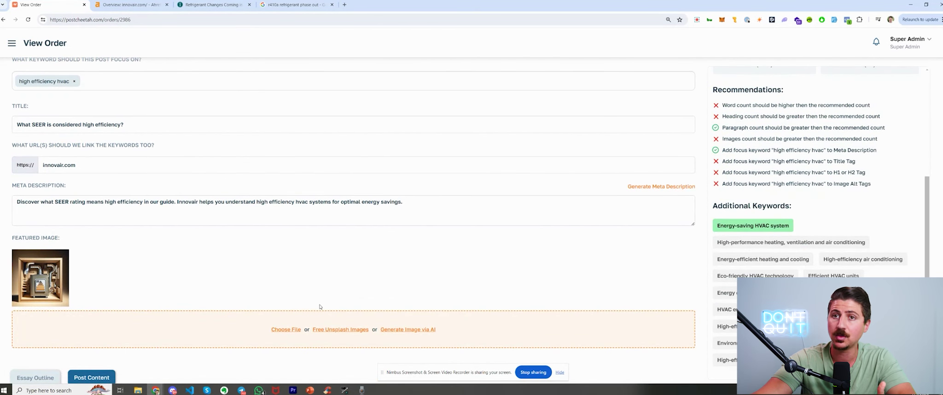
- Review the order's meta description, title and full post content
scroll(320, 306, up, 2)
triple_click(130, 273)
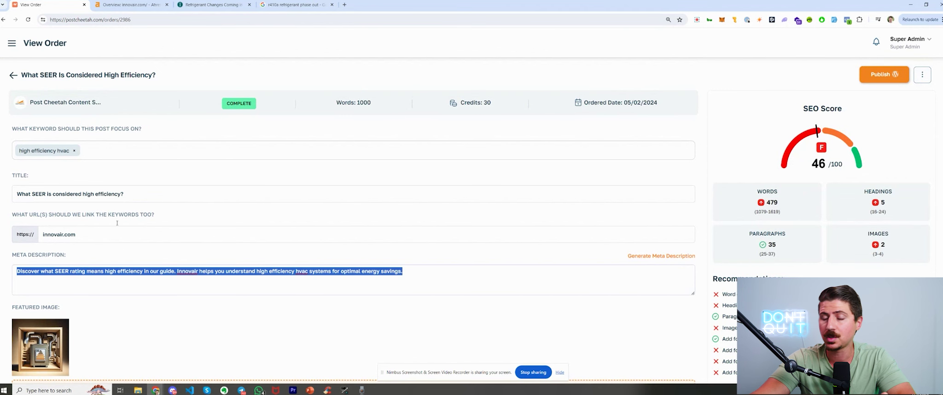
triple_click(102, 195)
scroll(166, 208, down, 4)
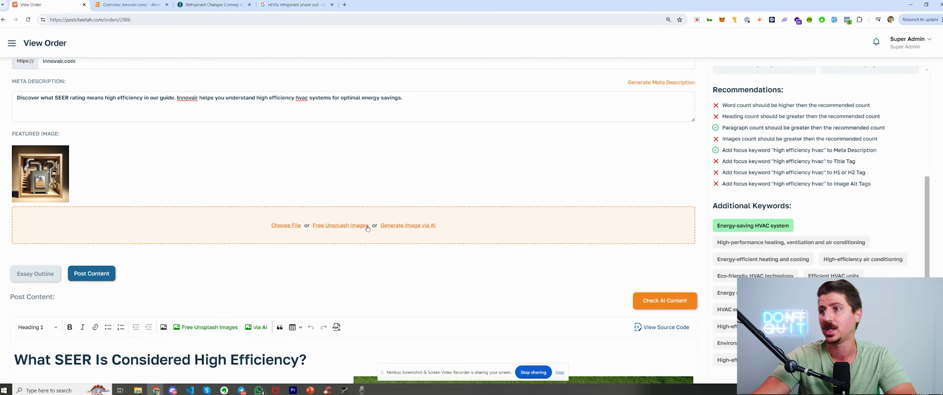
scroll(429, 225, down, 7)
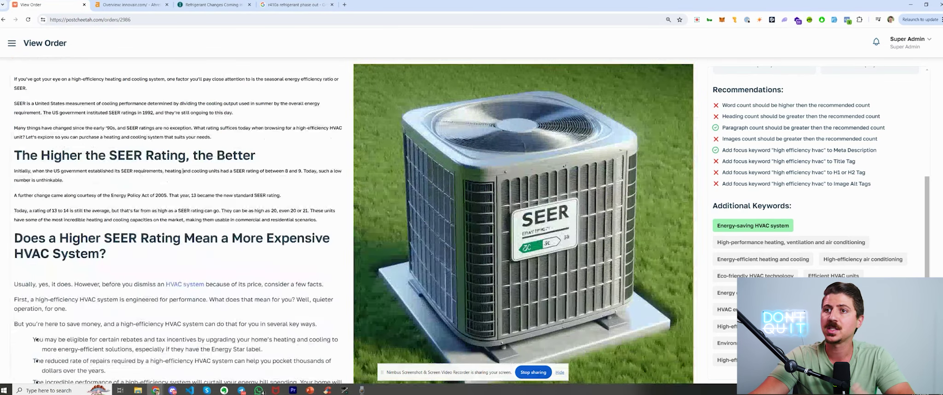
scroll(312, 213, up, 1)
scroll(311, 212, down, 7)
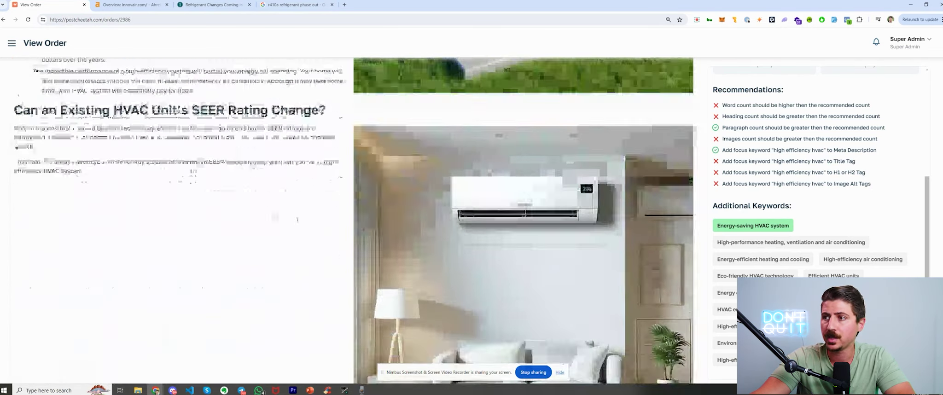
scroll(297, 220, up, 9)
- Check the text alternative of the SEER air conditioner image in the post
scroll(505, 135, down, 5)
scroll(505, 134, up, 1)
click(498, 153)
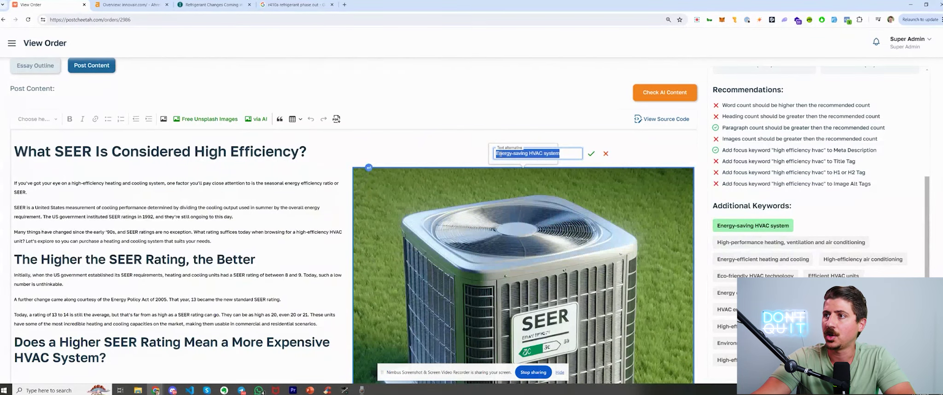
click(591, 154)
- Open the publishing options for the post and review the category, slug and publish type settings
scroll(590, 155, down, 7)
scroll(623, 253, down, 5)
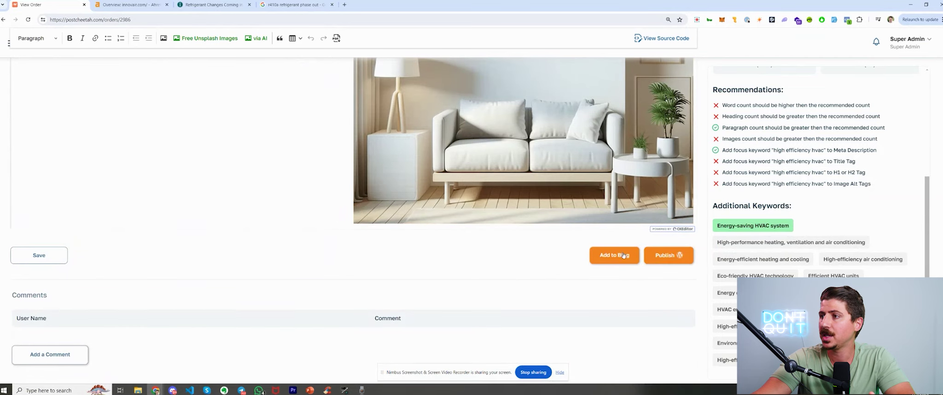
click(669, 256)
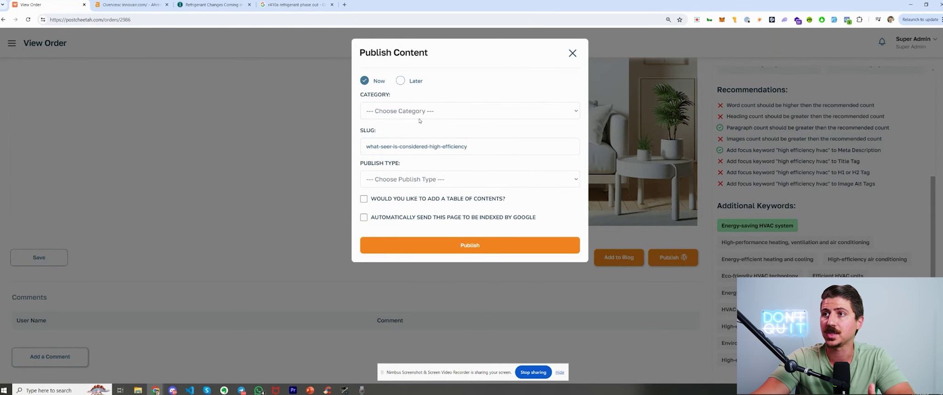
click(419, 116)
click(429, 173)
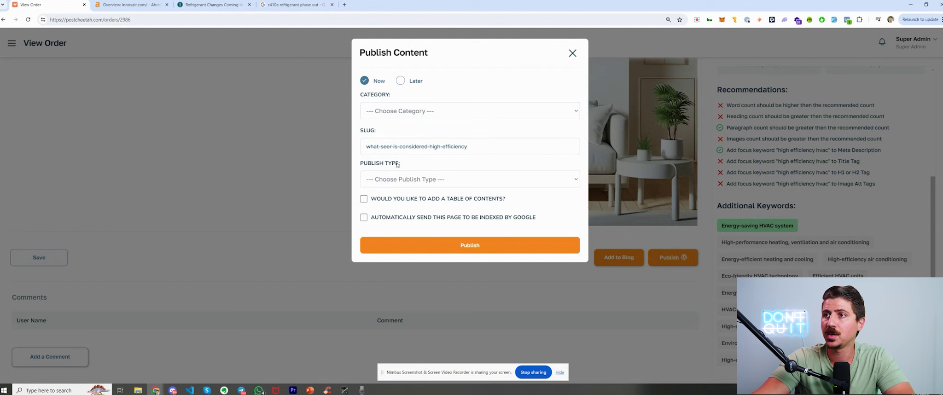
drag(380, 146, 446, 147)
click(491, 146)
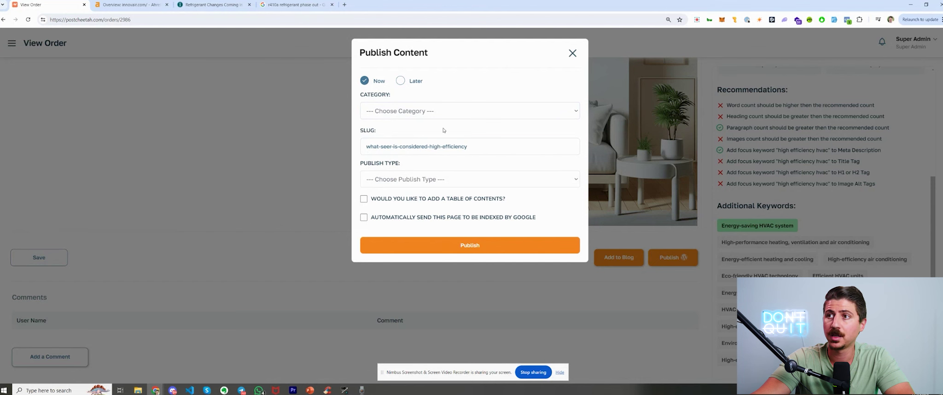
click(414, 181)
click(450, 159)
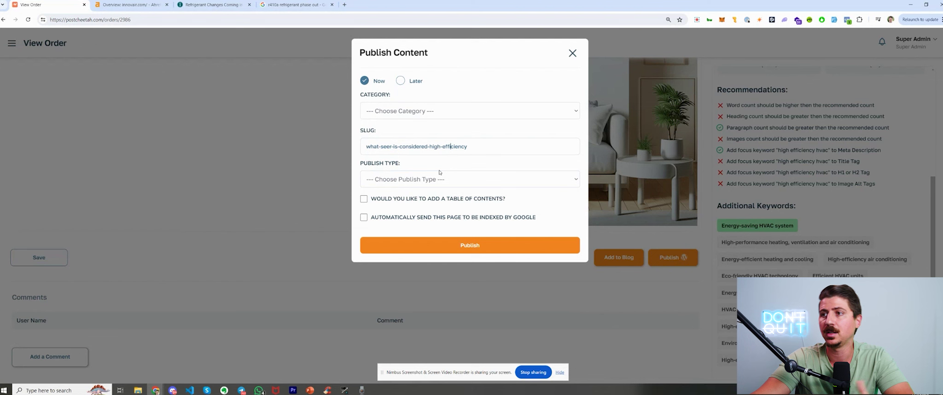
click(440, 174)
click(459, 172)
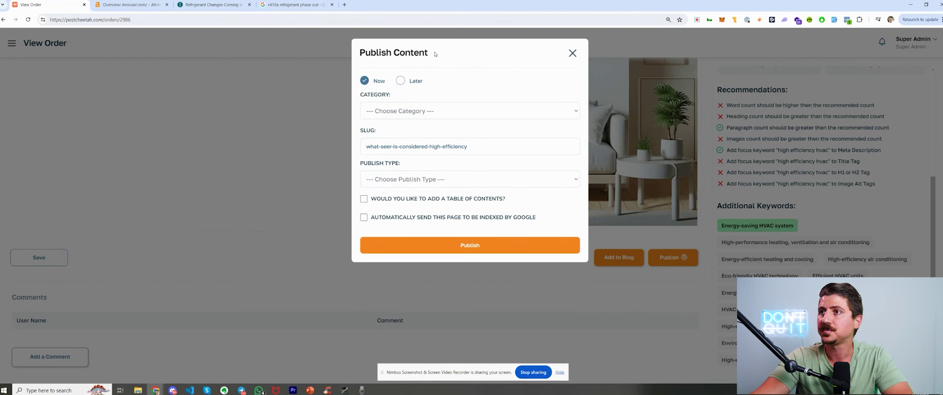
- Set the publishing time to Later, review the scheduling options, and close them without scheduling the post
click(400, 81)
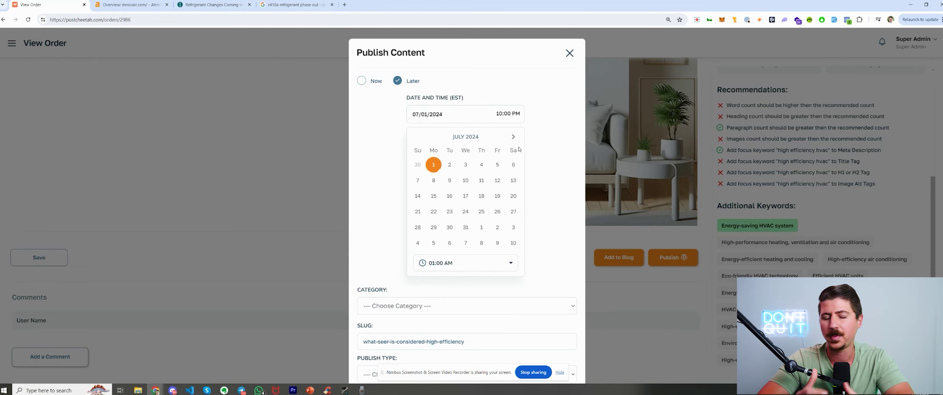
scroll(519, 149, down, 2)
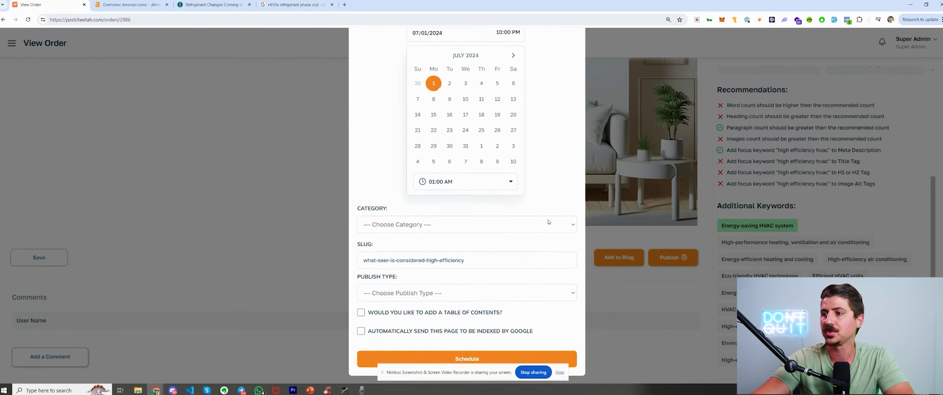
scroll(571, 92, up, 2)
click(571, 54)
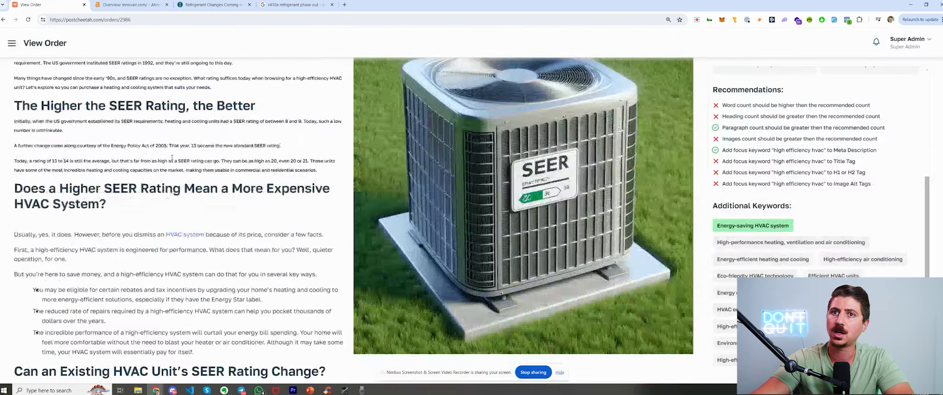
- Open the Content Schedule and look through the posts published in June and May 2024
click(12, 43)
click(46, 244)
scroll(646, 203, down, 3)
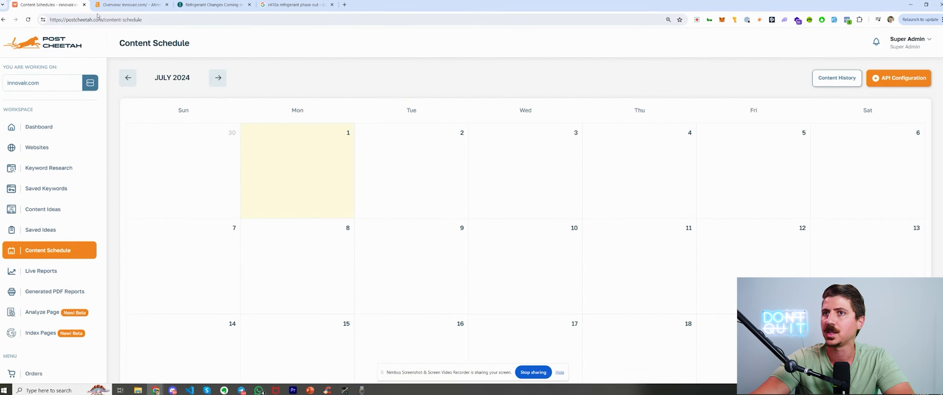
click(128, 77)
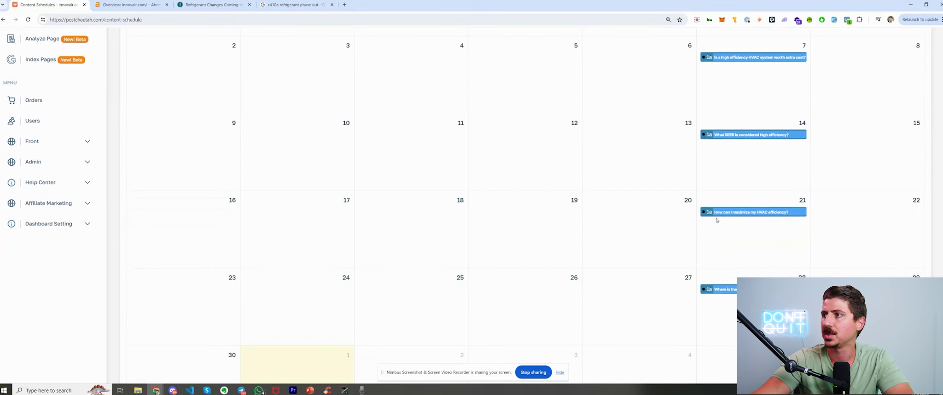
click(128, 77)
scroll(592, 209, down, 4)
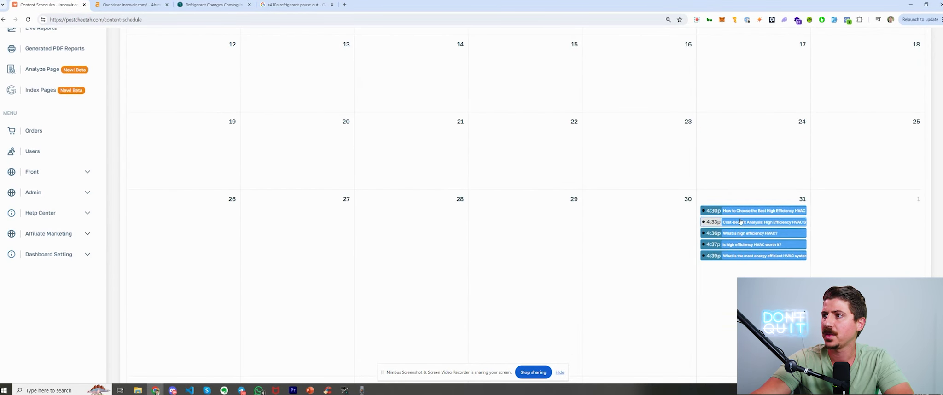
scroll(592, 208, up, 4)
click(218, 77)
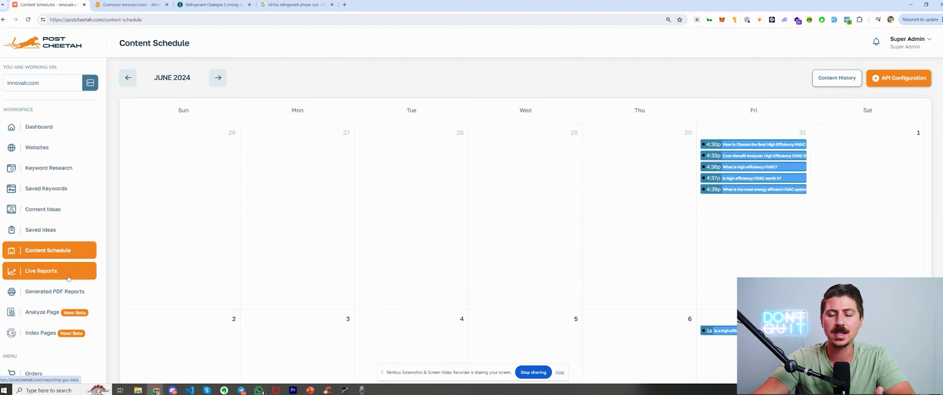
- Open the site's Live Reports and find the tax credit 2023 page among the Top 25 Pages
click(57, 279)
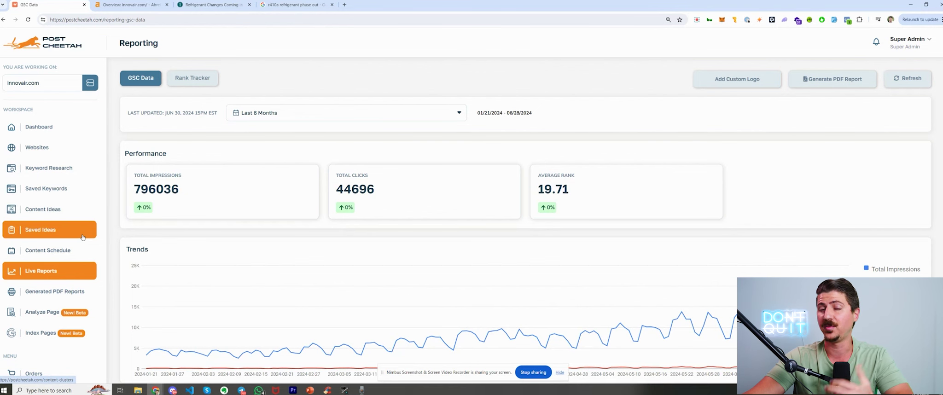
scroll(258, 195, down, 15)
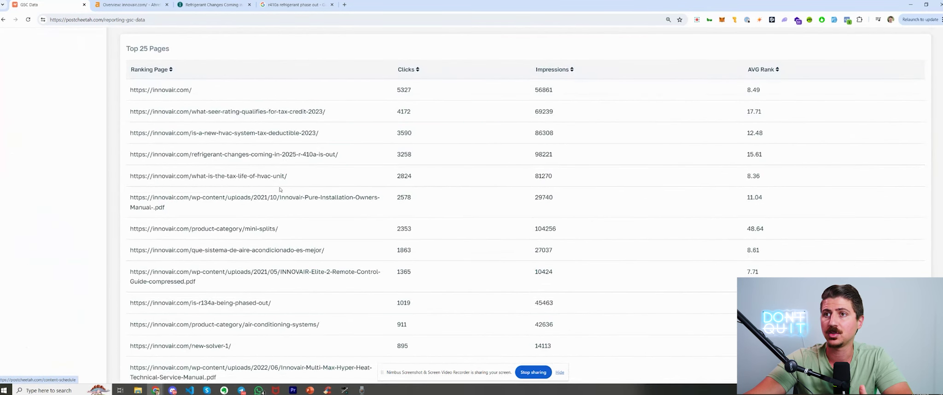
drag(191, 111, 363, 106)
click(505, 95)
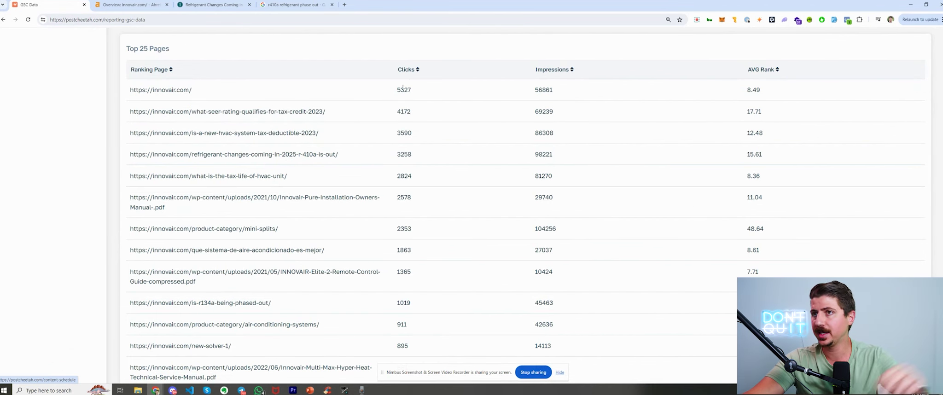
- Compare the clicks and impressions of the top-ranking blog pages, including the refrigerant changes 2025 page
double_click(404, 111)
click(416, 115)
double_click(544, 112)
click(578, 107)
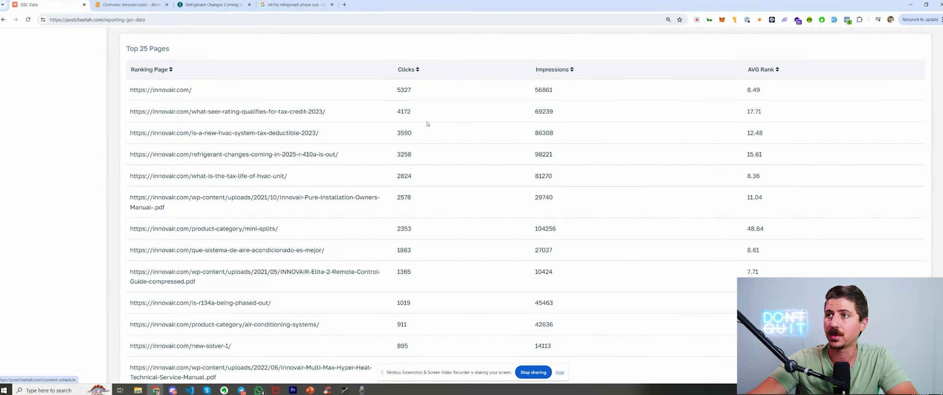
drag(399, 111, 416, 121)
double_click(404, 132)
double_click(404, 155)
click(411, 176)
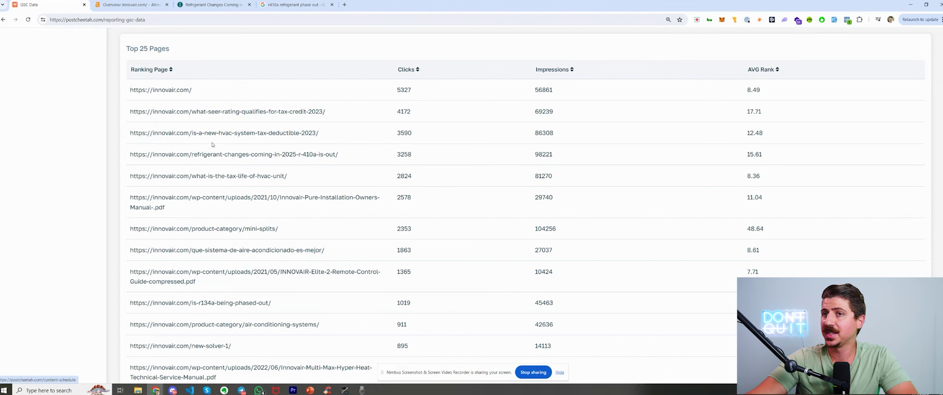
triple_click(160, 152)
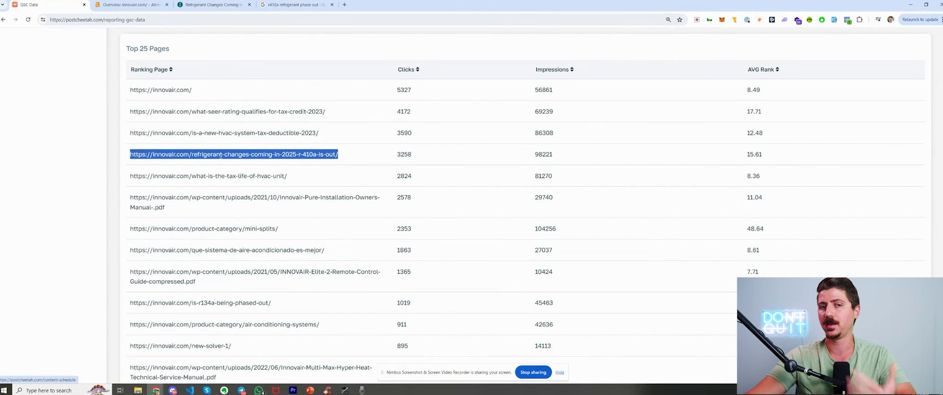
- View the refrigerant changes 2025 article on innovair.com and locate its row in the Top 25 Pages report
click(214, 5)
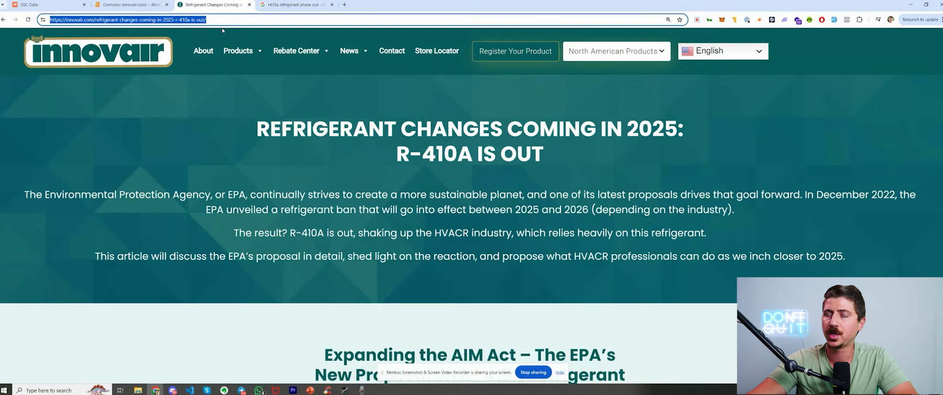
click(46, 5)
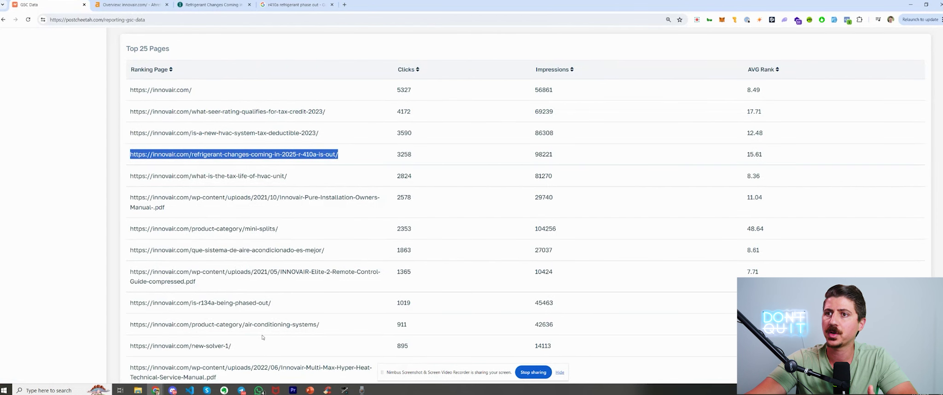
triple_click(263, 153)
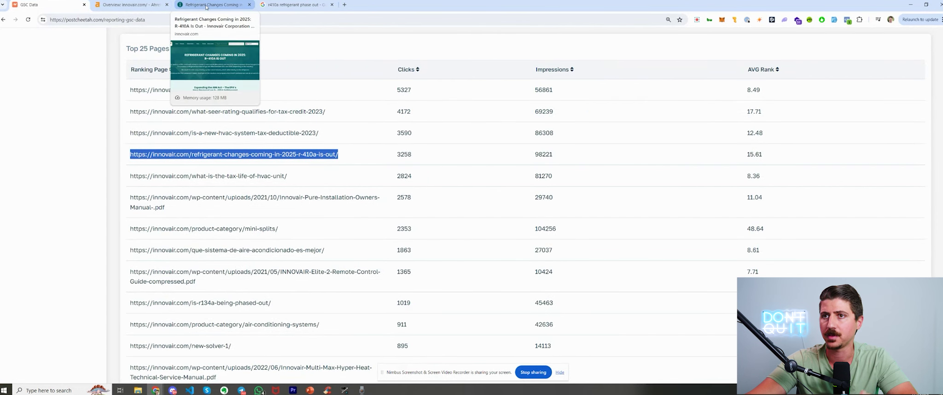
triple_click(219, 153)
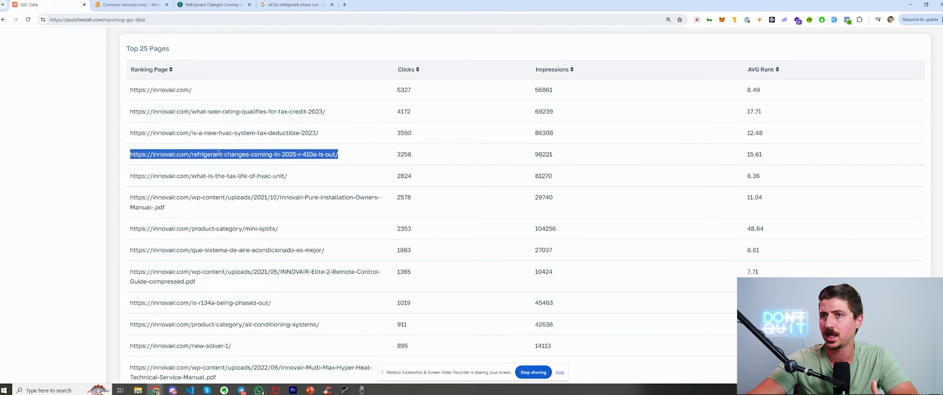
- Review the Top 25 Keywords table, highlighting the "new refrigerant 2025" and "new refrigerant 2024" keywords
scroll(230, 197, up, 15)
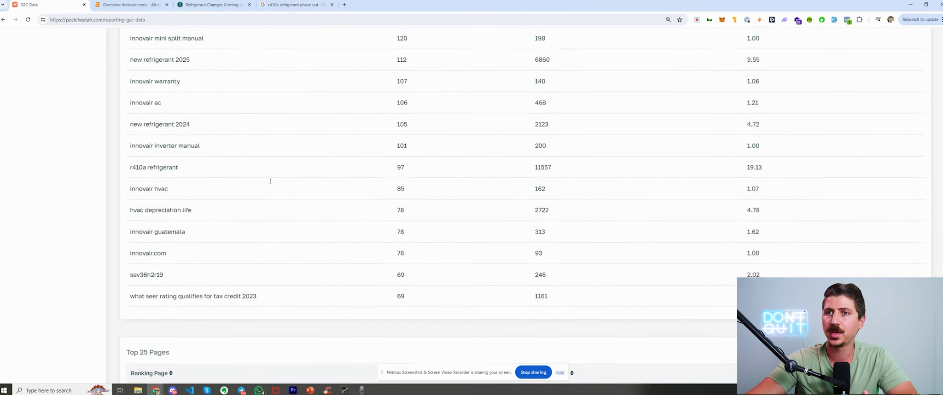
scroll(211, 217, down, 3)
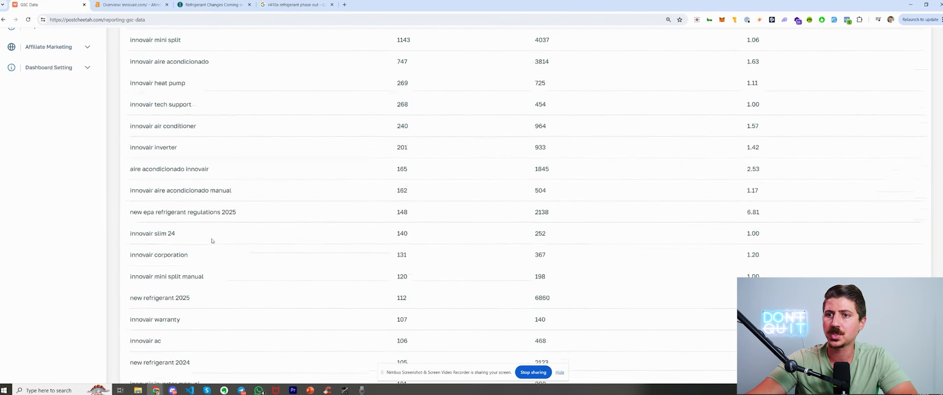
drag(146, 297, 194, 308)
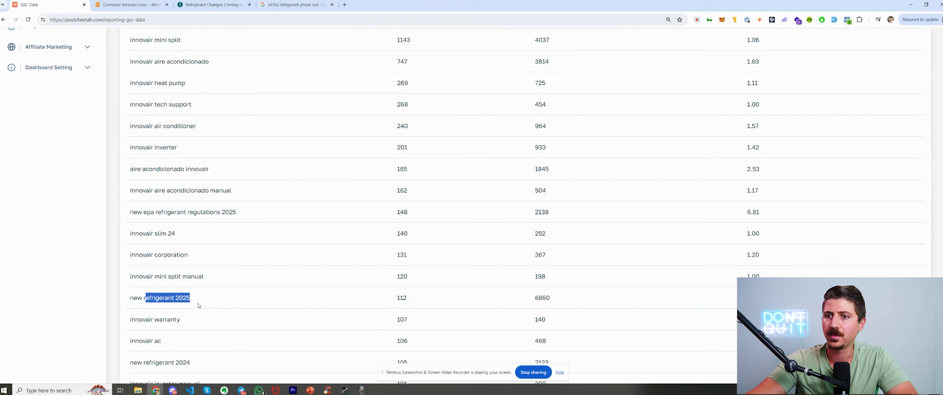
drag(162, 363, 206, 360)
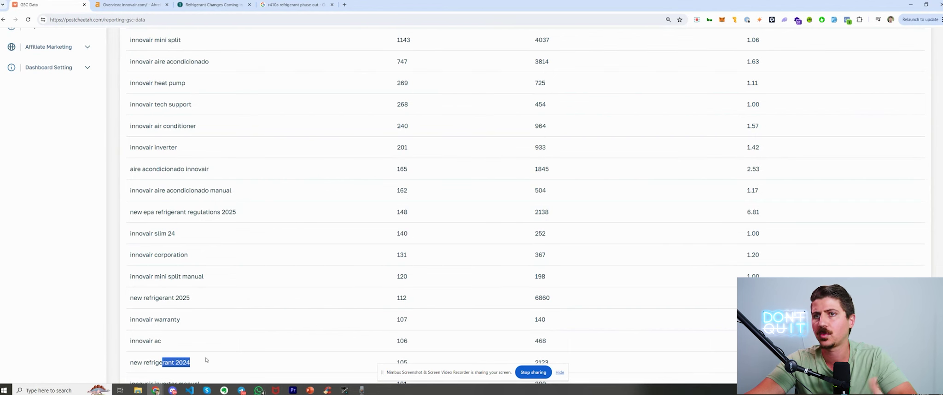
click(258, 284)
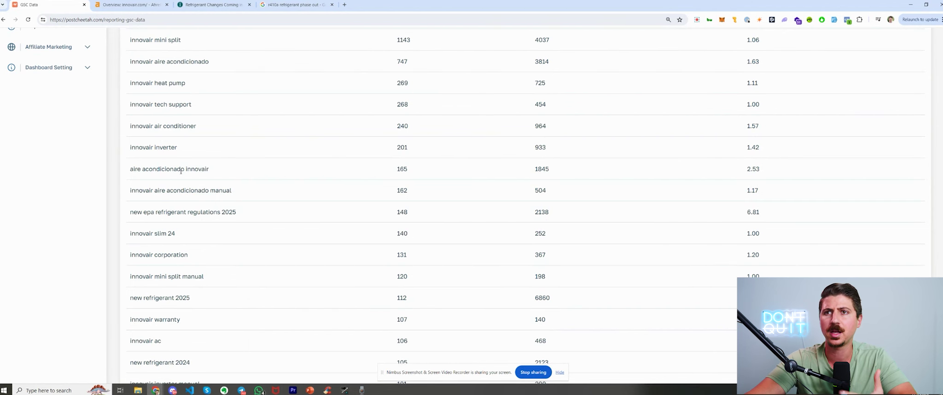
scroll(180, 171, up, 2)
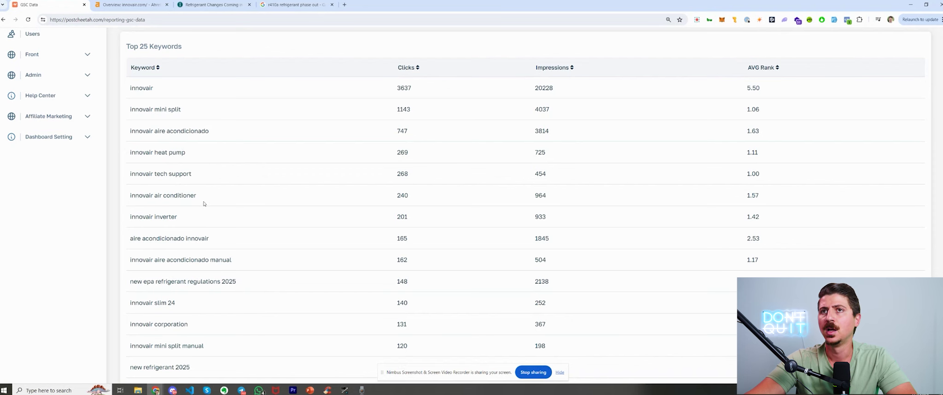
- Check innovair.com's organic traffic chart in Ahrefs, and return to PostCheetah's report with the period set to Last 6 Months
click(129, 5)
scroll(399, 324, down, 1)
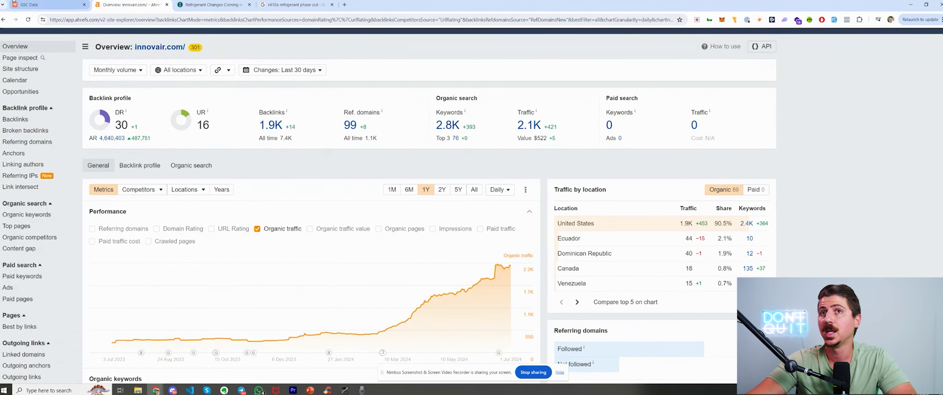
click(46, 5)
scroll(73, 126, up, 10)
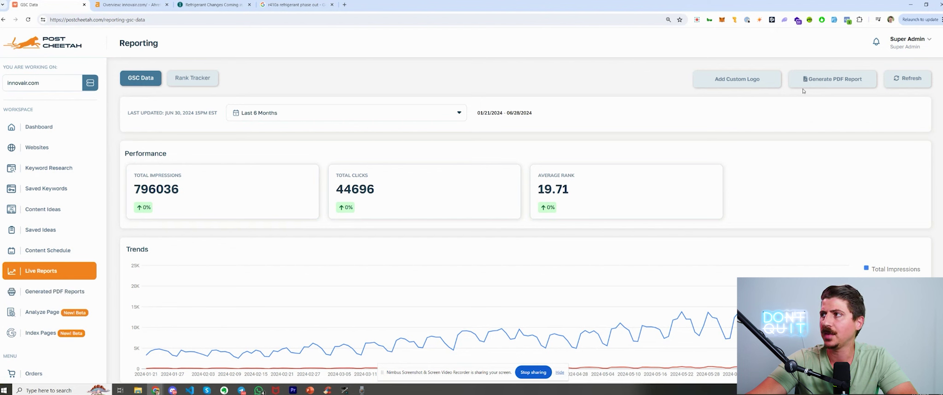
click(419, 119)
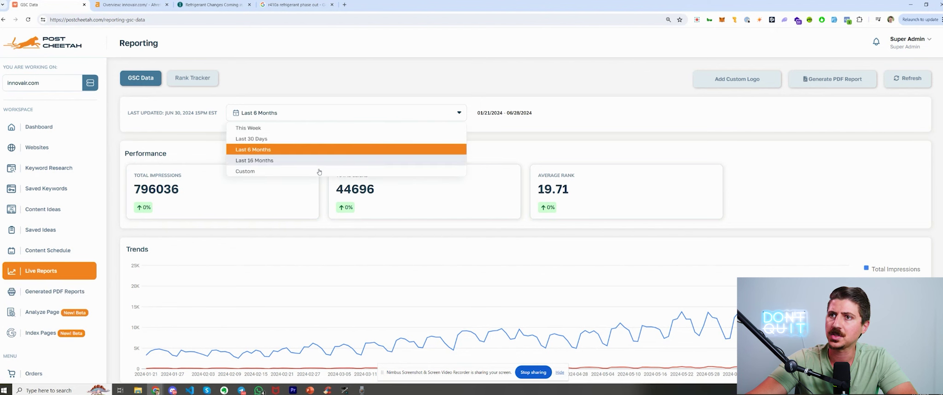
click(347, 147)
- Download the generated PDF report dated 06/18/2024 and look through its performance, Top 25 Pages and Top 25 Keywords sections
click(85, 299)
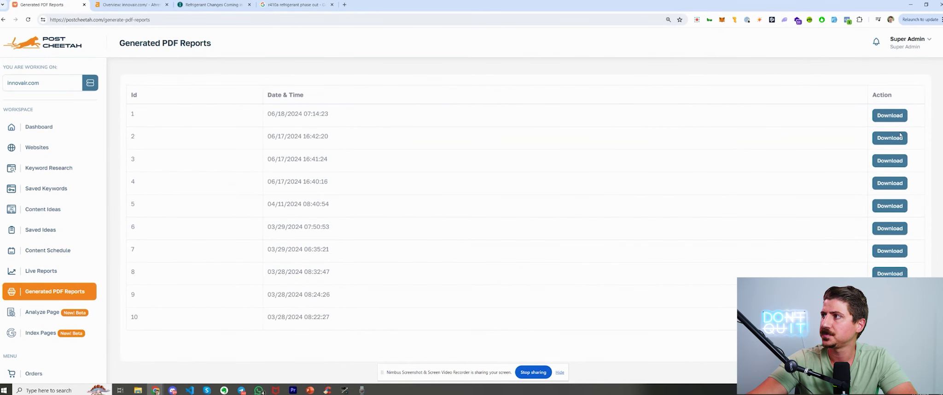
click(874, 116)
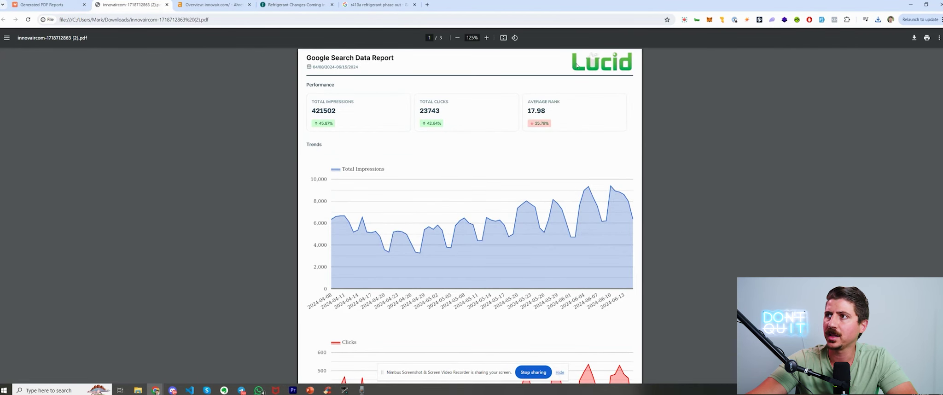
scroll(464, 171, down, 7)
scroll(599, 167, up, 7)
scroll(599, 167, down, 9)
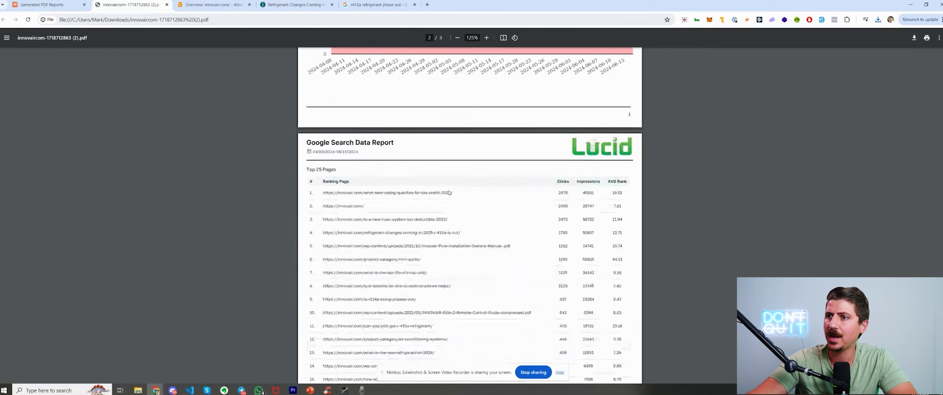
scroll(378, 187, down, 15)
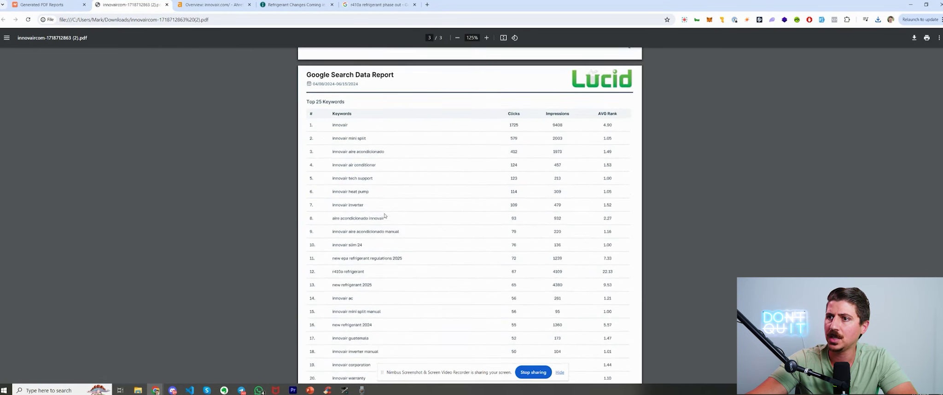
scroll(391, 229, up, 8)
scroll(391, 229, up, 14)
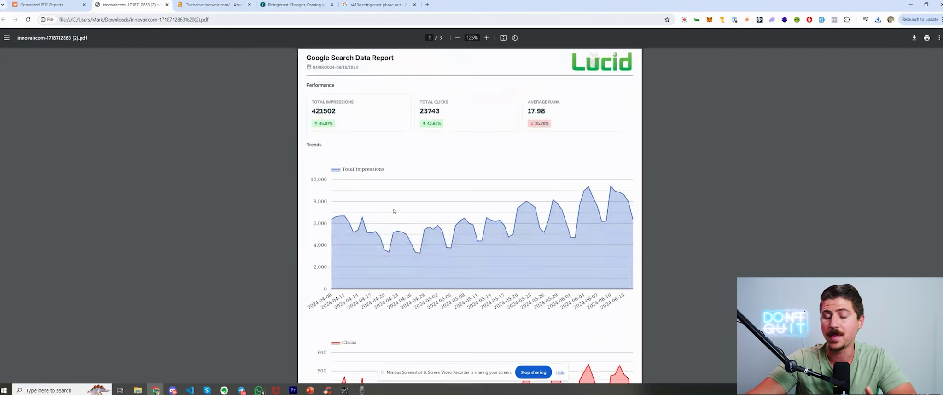
- Return to PostCheetah and view the r410a changes group in Saved Keywords
click(42, 4)
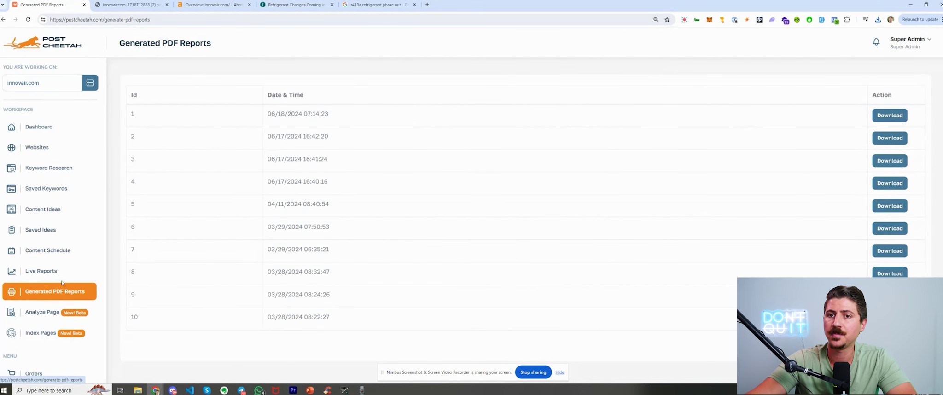
click(50, 270)
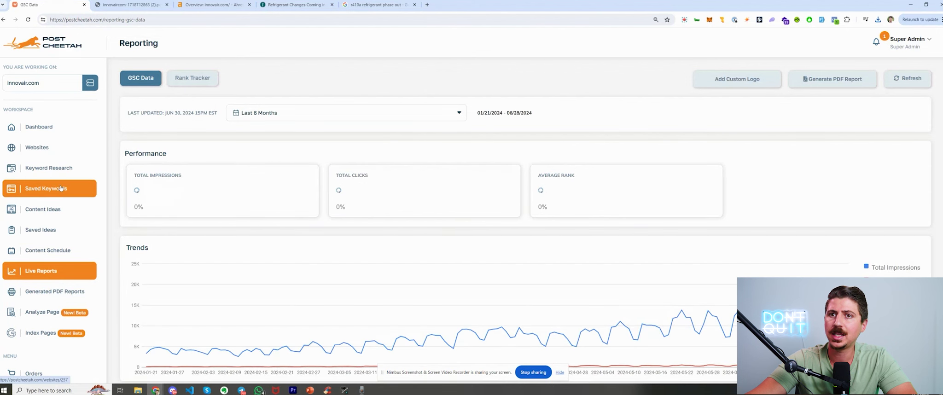
click(60, 187)
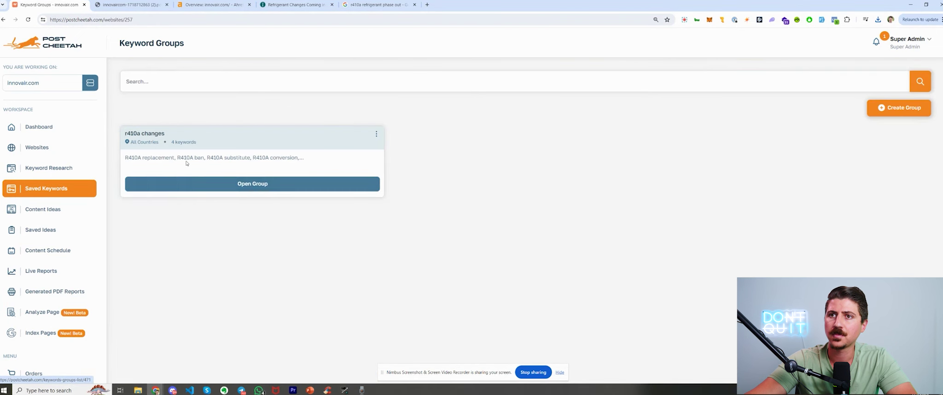
- Open the Rank Tracker in Live Reports and review this week's rankings for the r410a changes keyword group
click(45, 272)
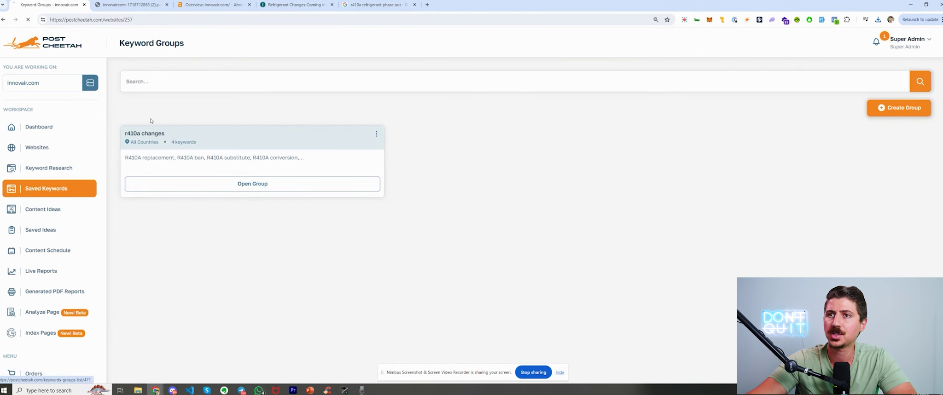
click(203, 78)
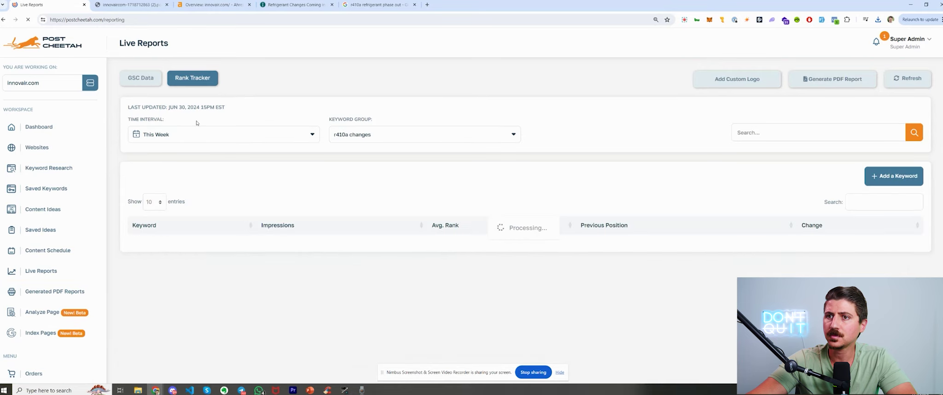
scroll(239, 230, down, 1)
double_click(147, 208)
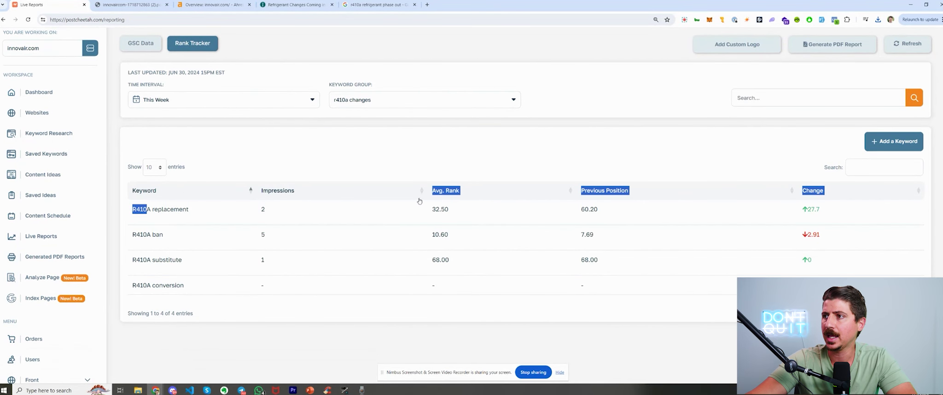
click(424, 212)
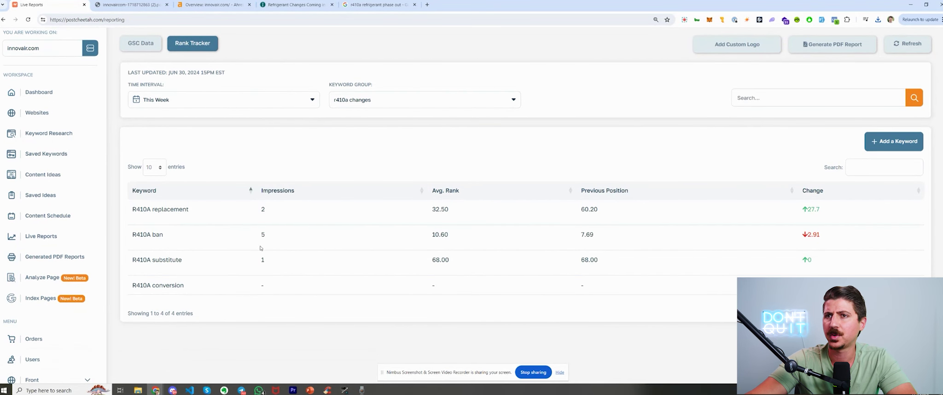
scroll(270, 253, up, 1)
click(370, 138)
click(376, 189)
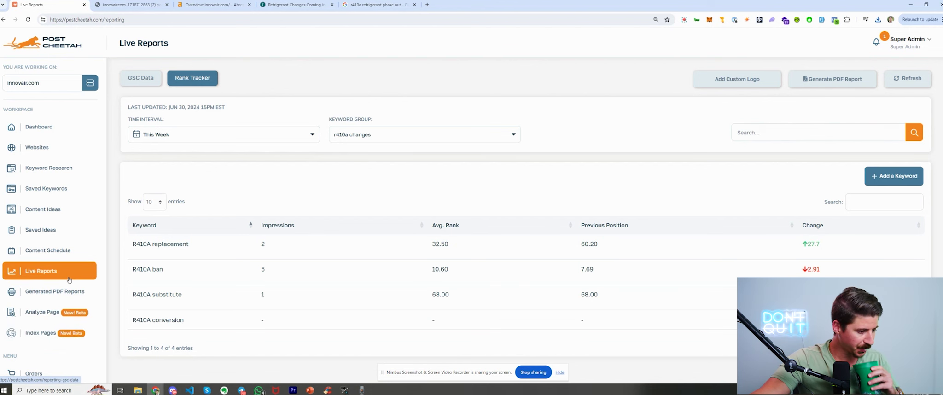
- Open Index Pages for innovair.com and review the sitemap submission form, the submitted sitemaps and the indexing totals
click(67, 331)
scroll(487, 173, down, 2)
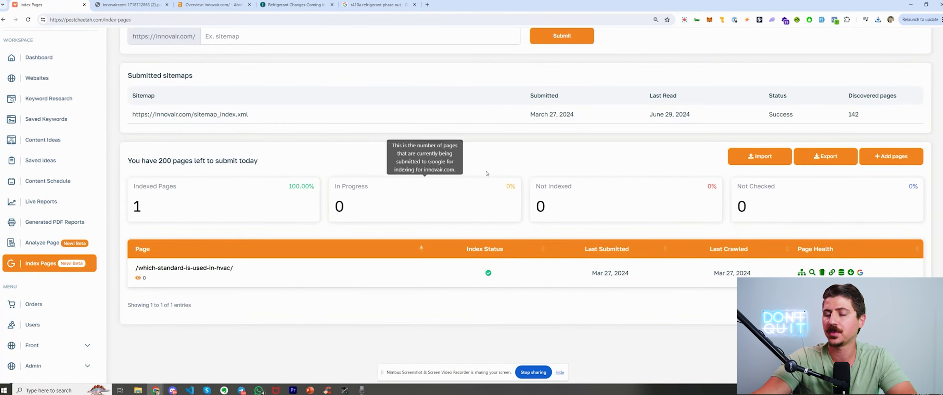
scroll(486, 173, up, 2)
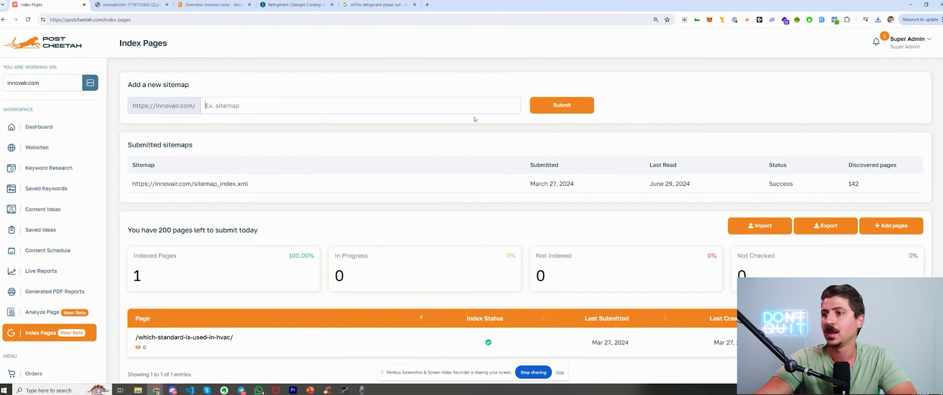
scroll(505, 176, down, 1)
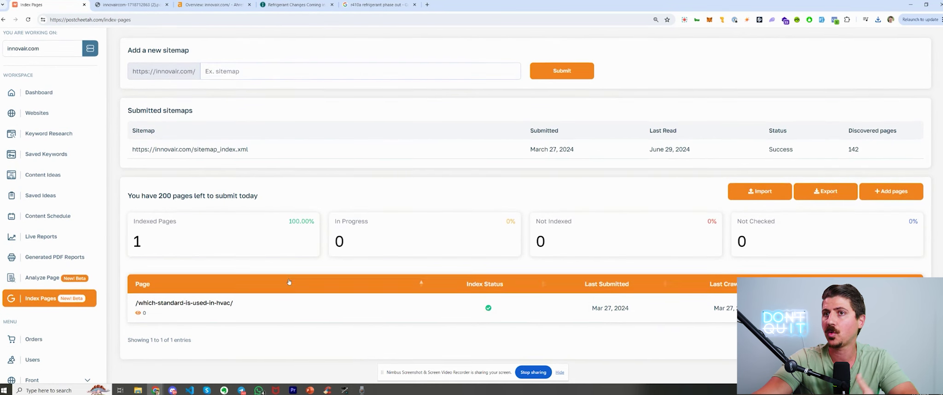
scroll(269, 116, up, 1)
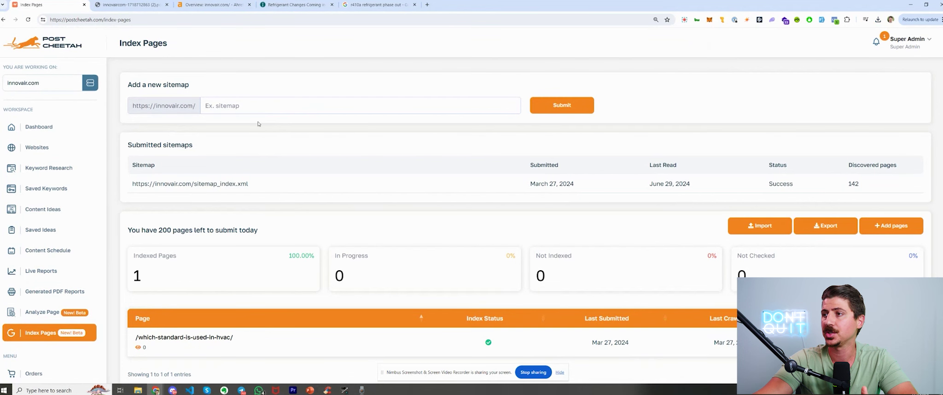
- View the form for adding page URLs manually, close it without submitting, and point out the submitted sitemap_index.xml entry
click(891, 225)
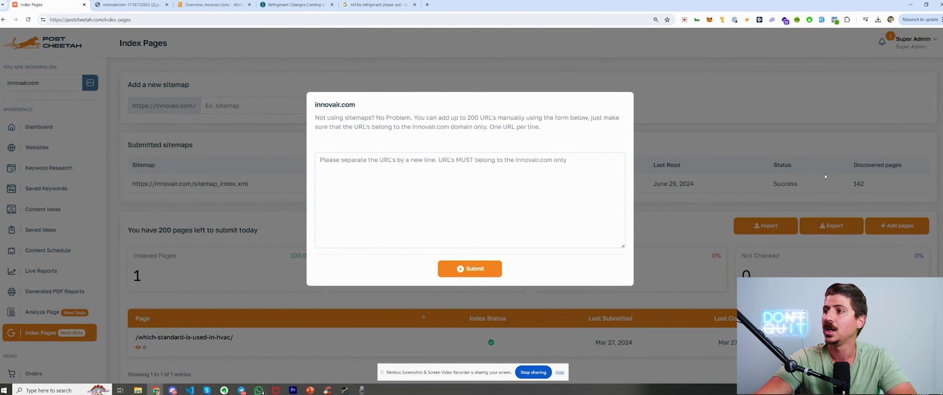
click(723, 160)
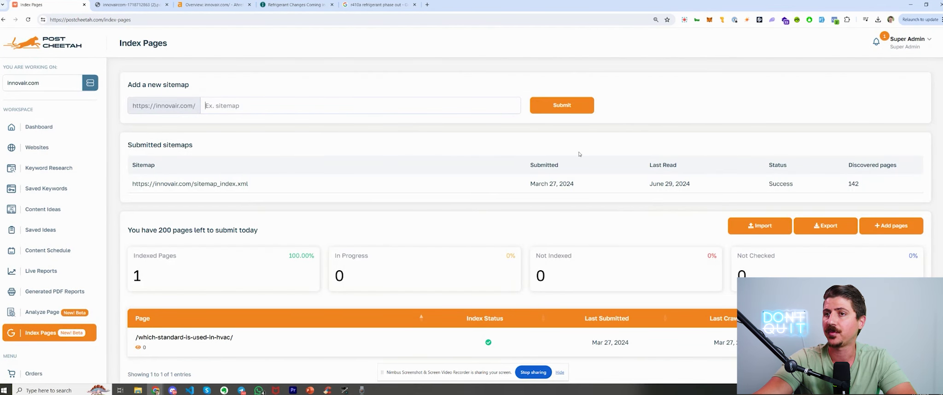
drag(126, 184, 332, 188)
click(332, 188)
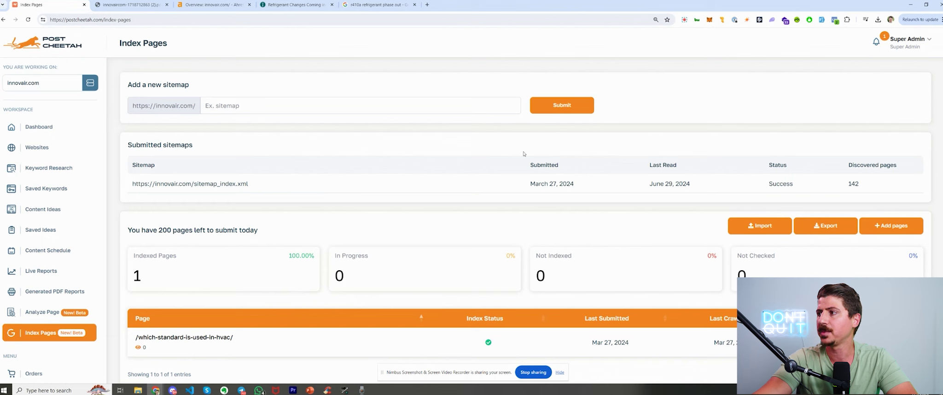
- Examine the index status, crawl date and page health of the /which-standard-is-used-in-hvac/ page
scroll(646, 275, down, 2)
scroll(646, 275, up, 1)
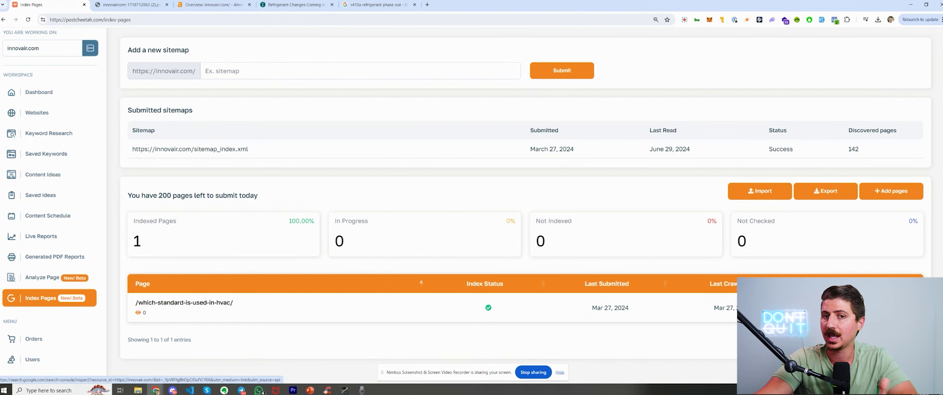
scroll(515, 319, up, 1)
scroll(510, 329, down, 2)
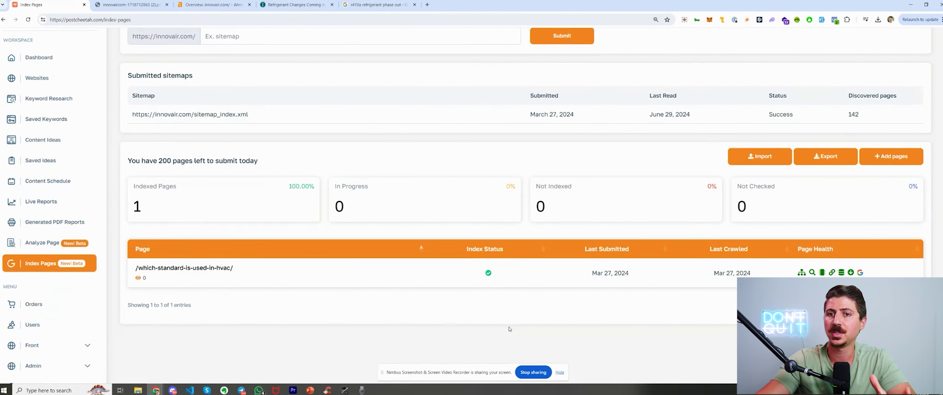
scroll(509, 329, up, 2)
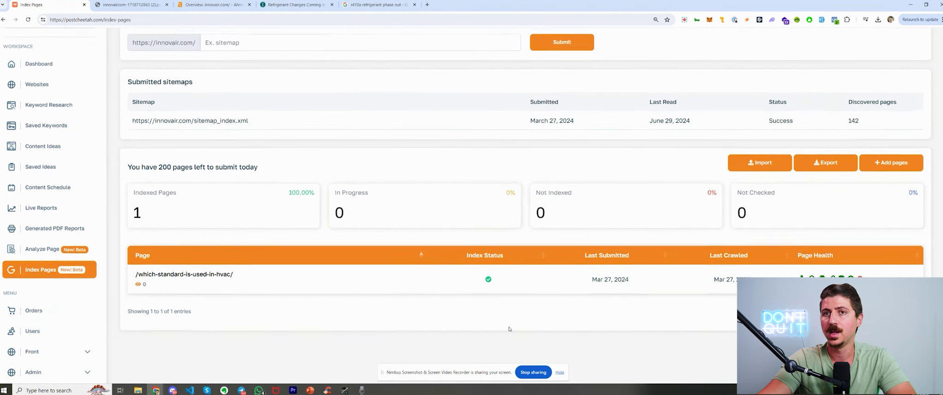